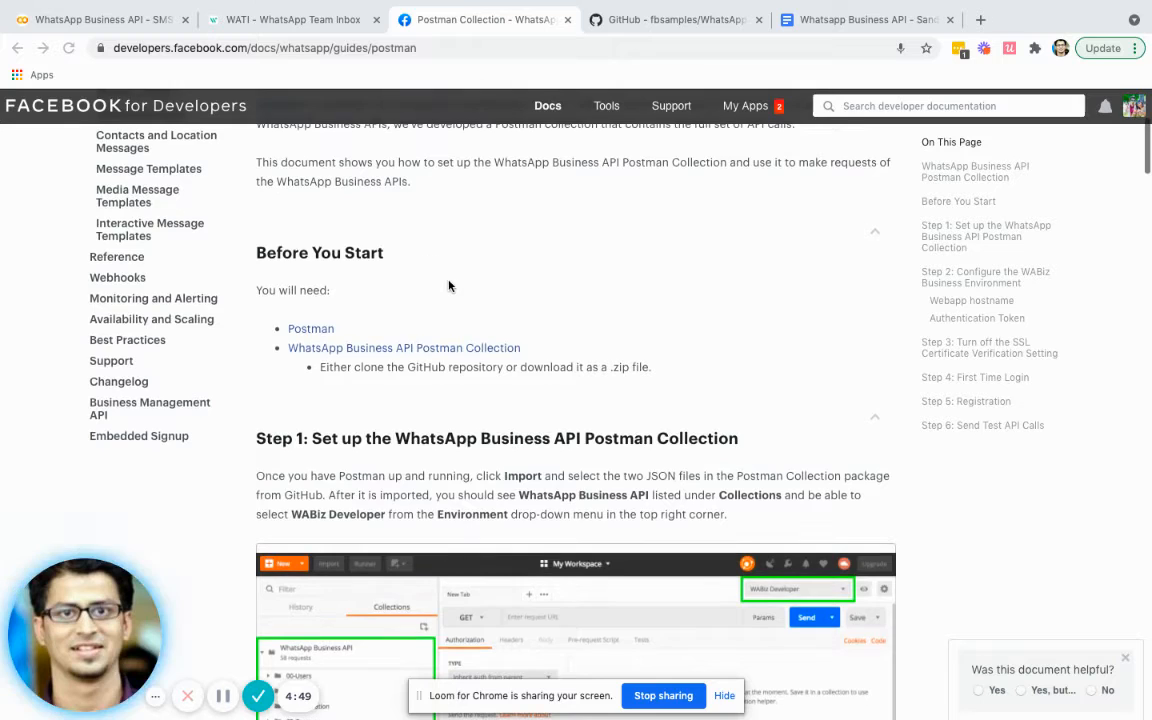
# - Browse the fbsamples WhatsApp Business API Postman Collection repository page on GitHub
pyautogui.scroll(5, 450, 285)
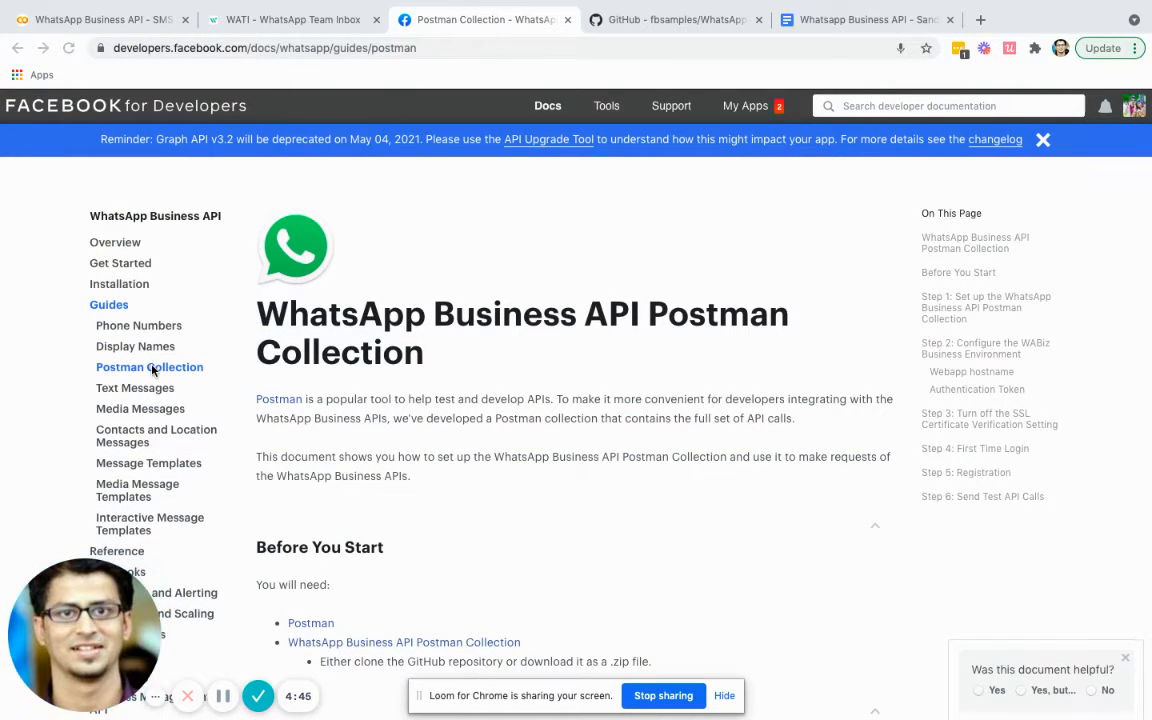
pyautogui.scroll(-3, 247, 375)
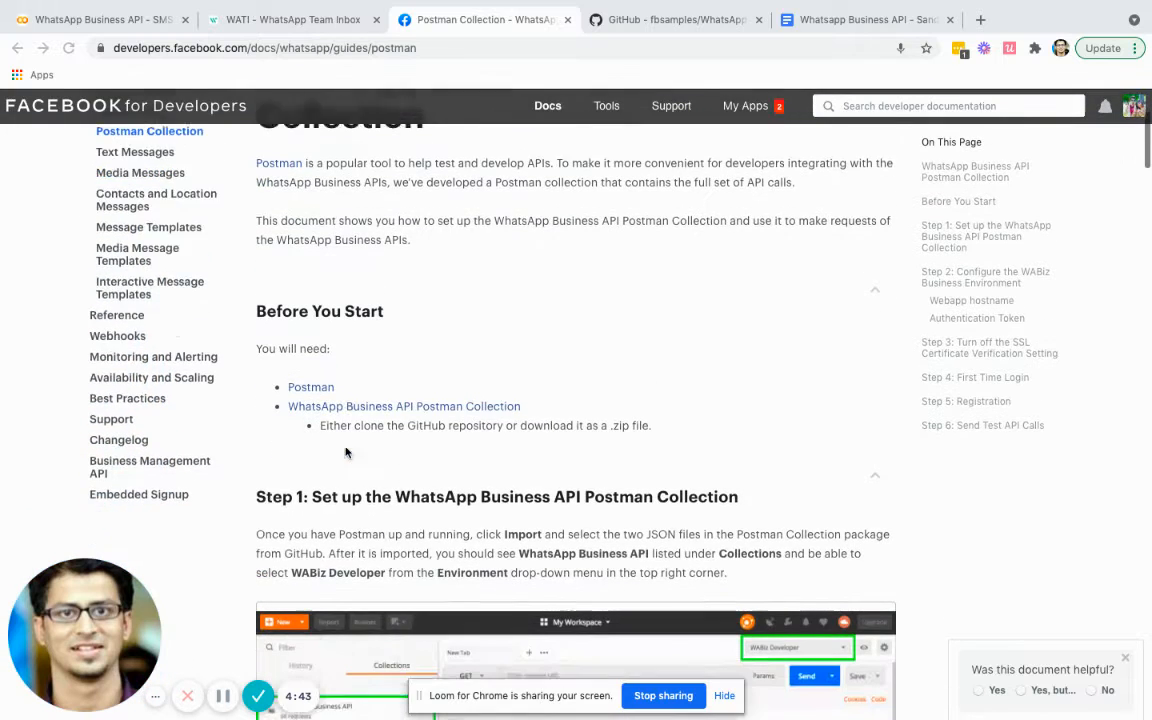
pyautogui.scroll(-1, 346, 453)
pyautogui.scroll(-2, 301, 342)
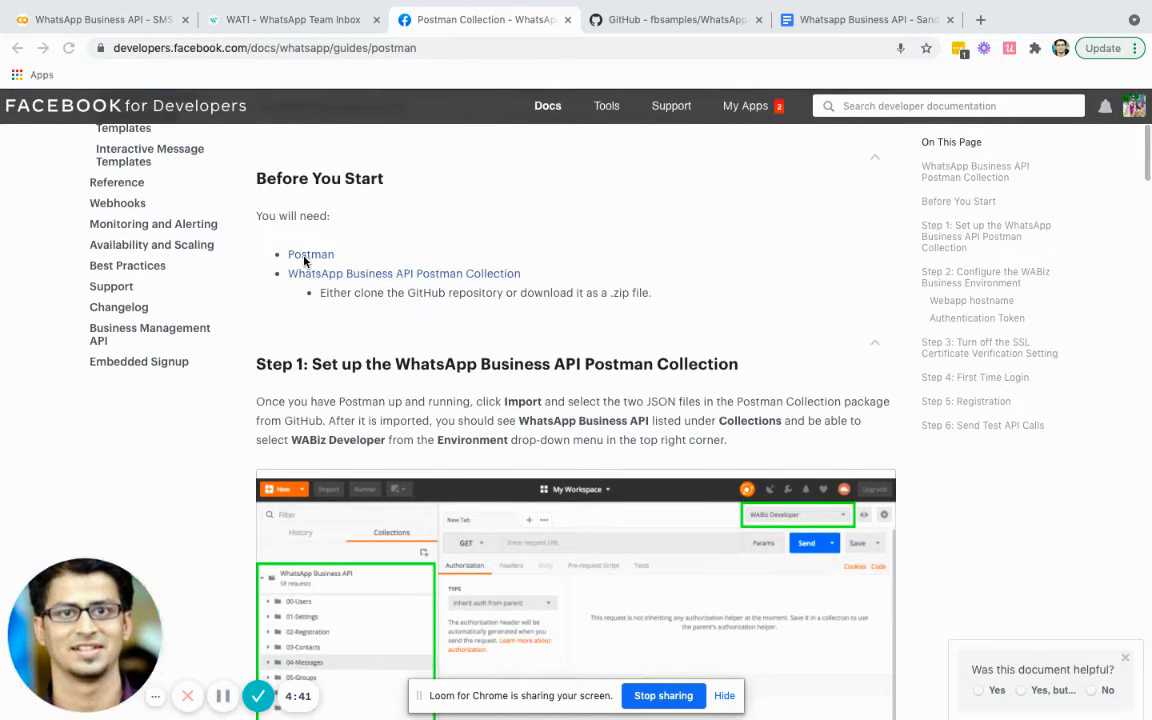
pyautogui.scroll(-1, 300, 262)
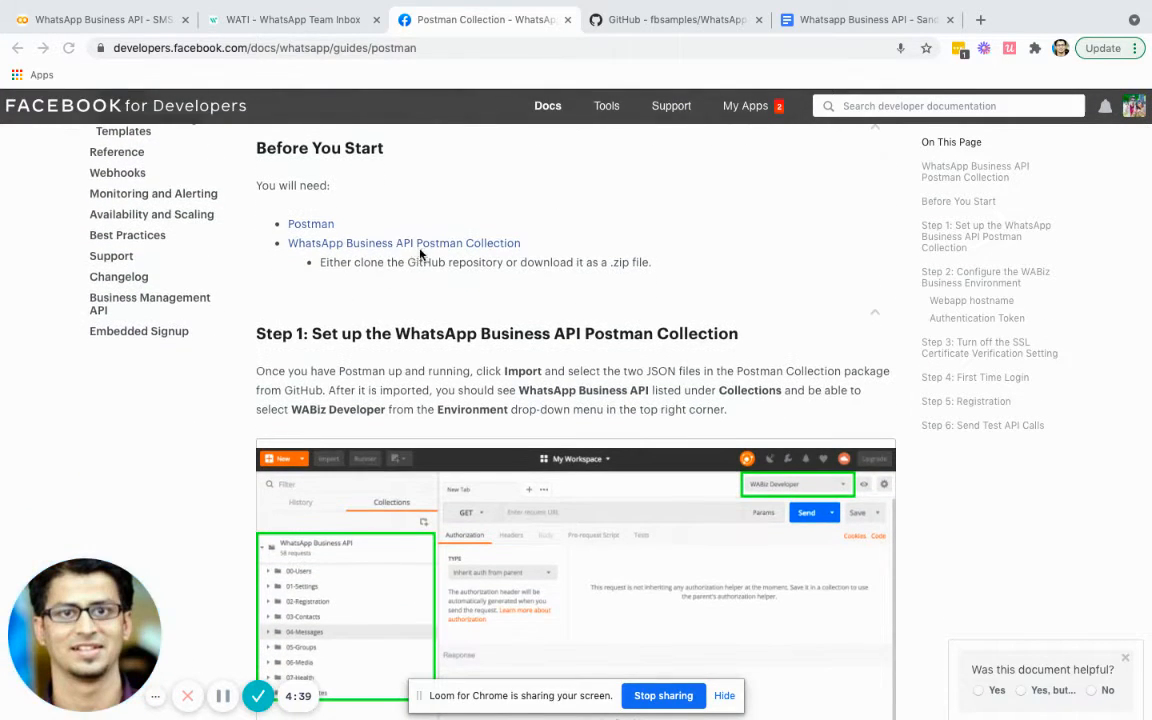
pyautogui.click(660, 19)
pyautogui.scroll(-2, 447, 317)
pyautogui.scroll(-1, 447, 317)
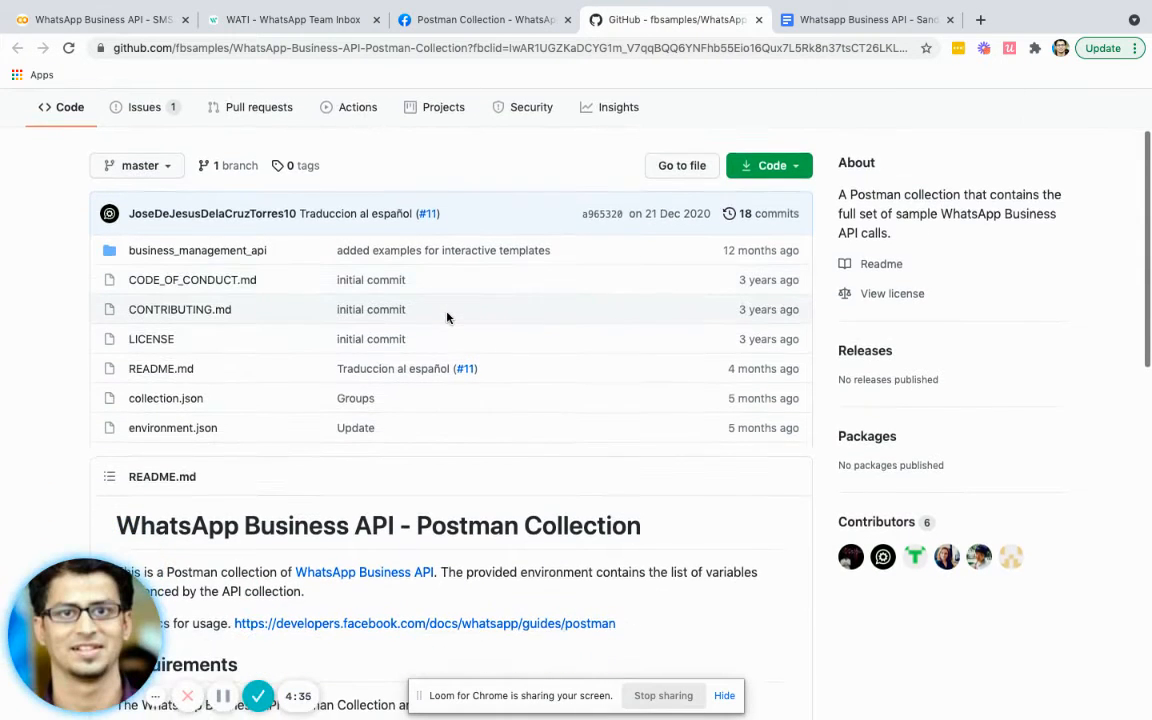
pyautogui.scroll(2, 455, 312)
# - Check the repository's Code clone options, then switch to the Postman desktop
pyautogui.click(770, 264)
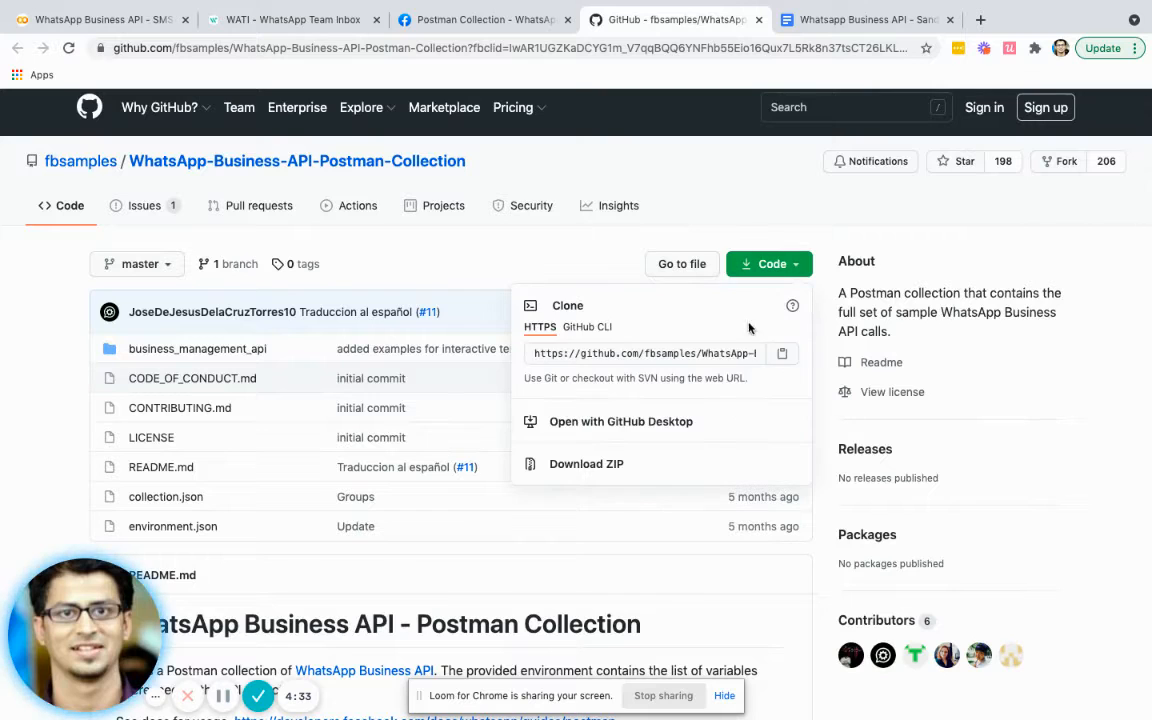
pyautogui.click(186, 394)
pyautogui.scroll(-3, 186, 394)
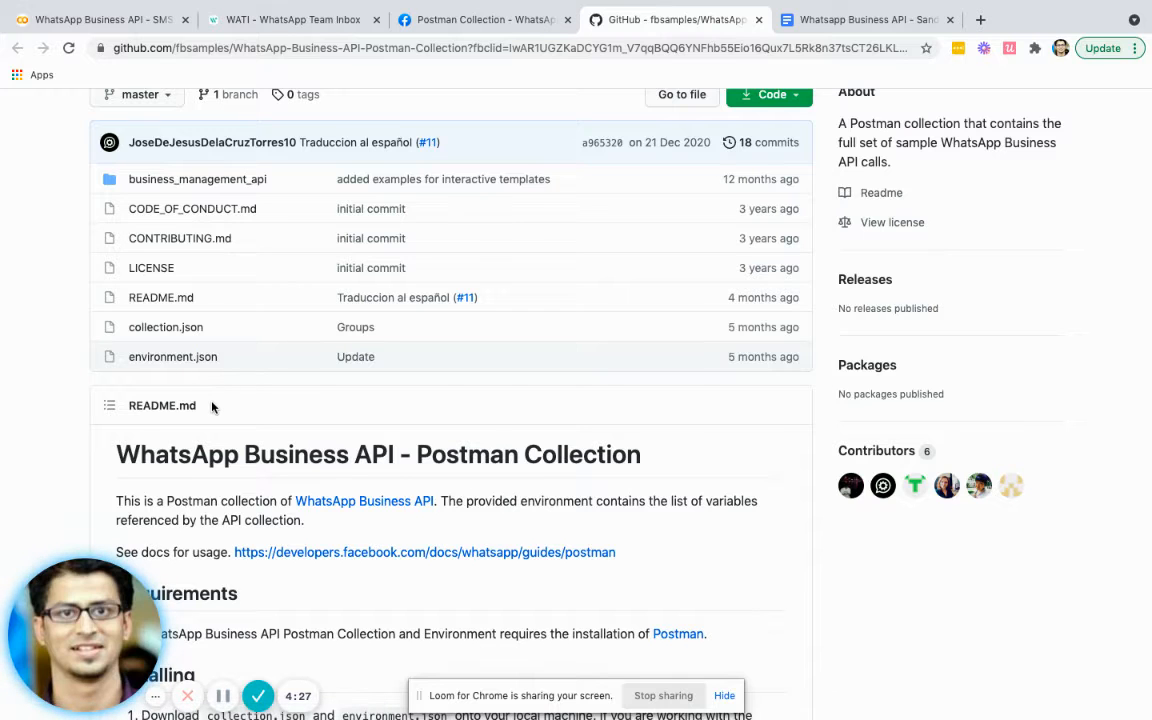
pyautogui.hotkey('ctrl', 'Left')
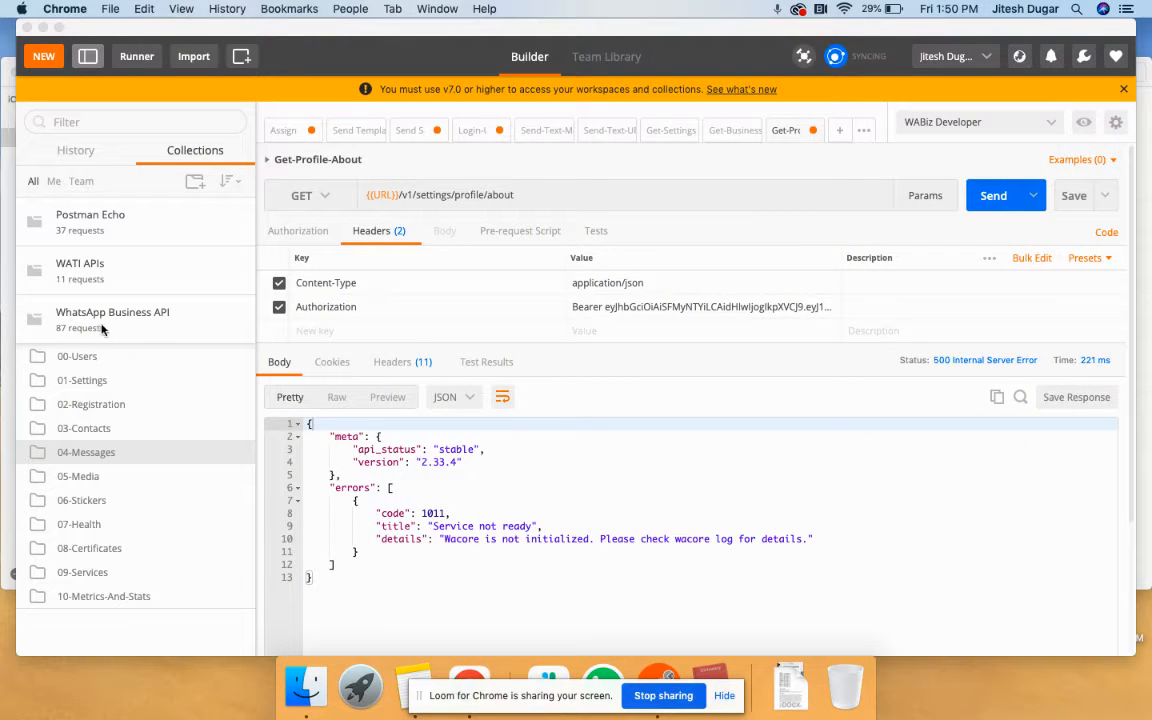
# - Re-expand the WhatsApp Business API collection and its 00-Users folder, listing Login-User through Logout-User
pyautogui.click(45, 322)
pyautogui.click(56, 329)
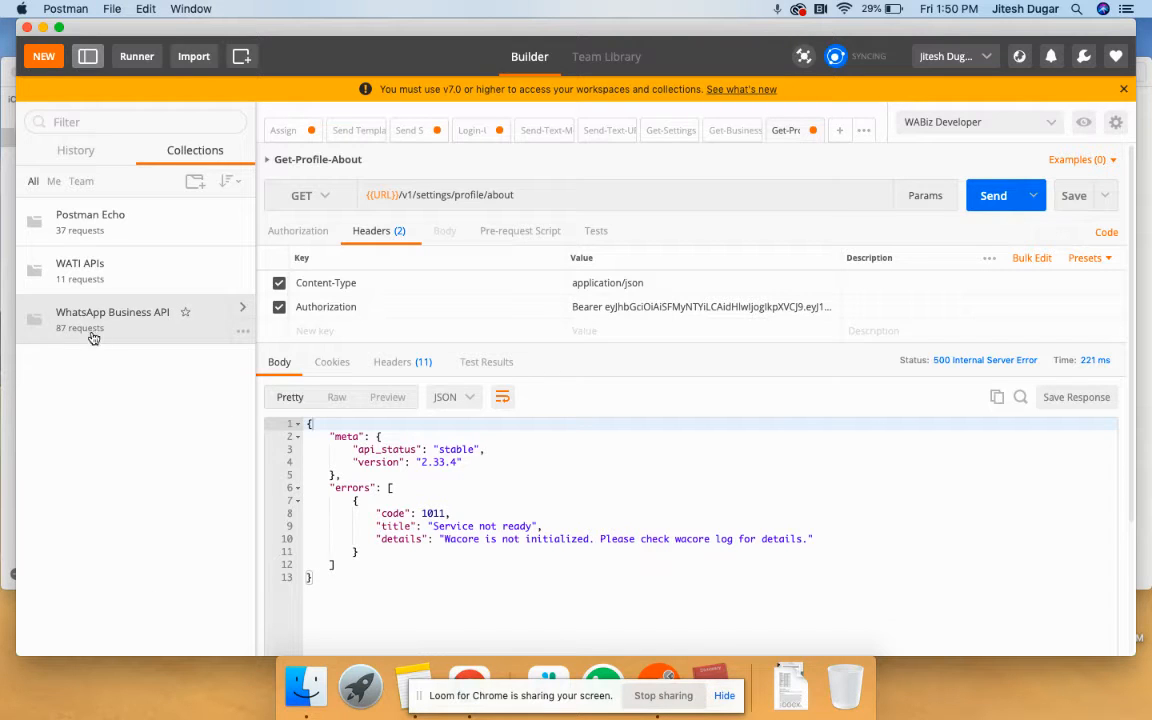
pyautogui.click(95, 327)
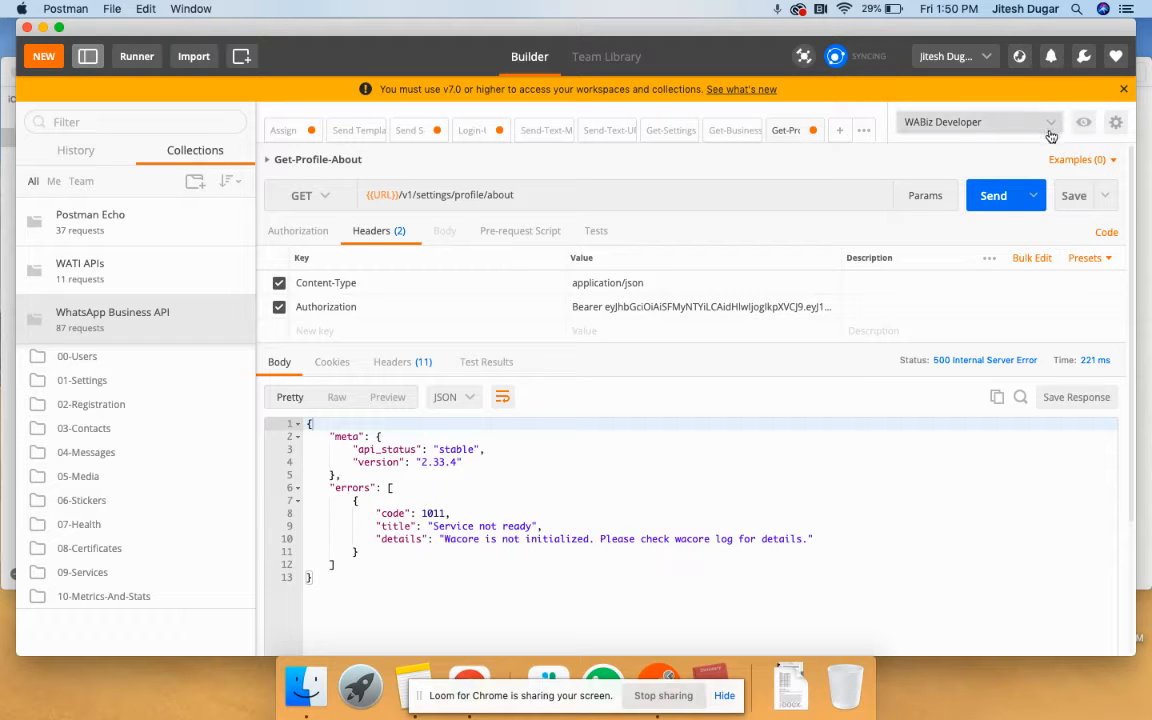
pyautogui.click(90, 360)
pyautogui.scroll(-1, 97, 480)
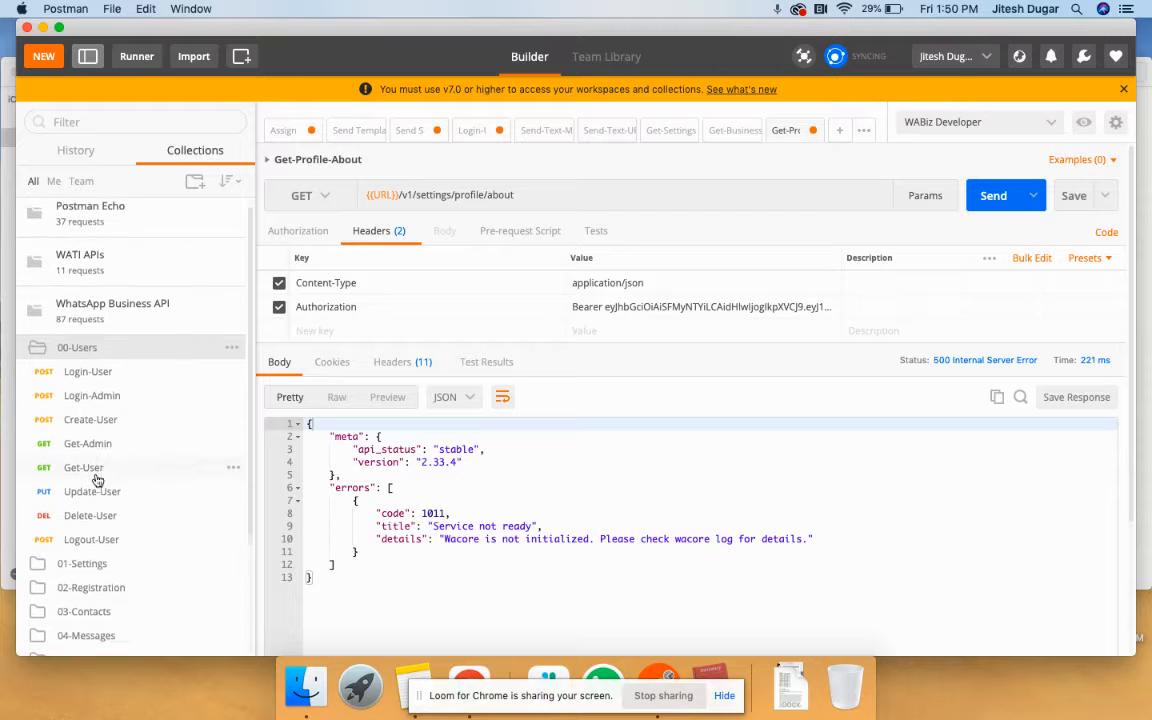
pyautogui.scroll(-2, 82, 480)
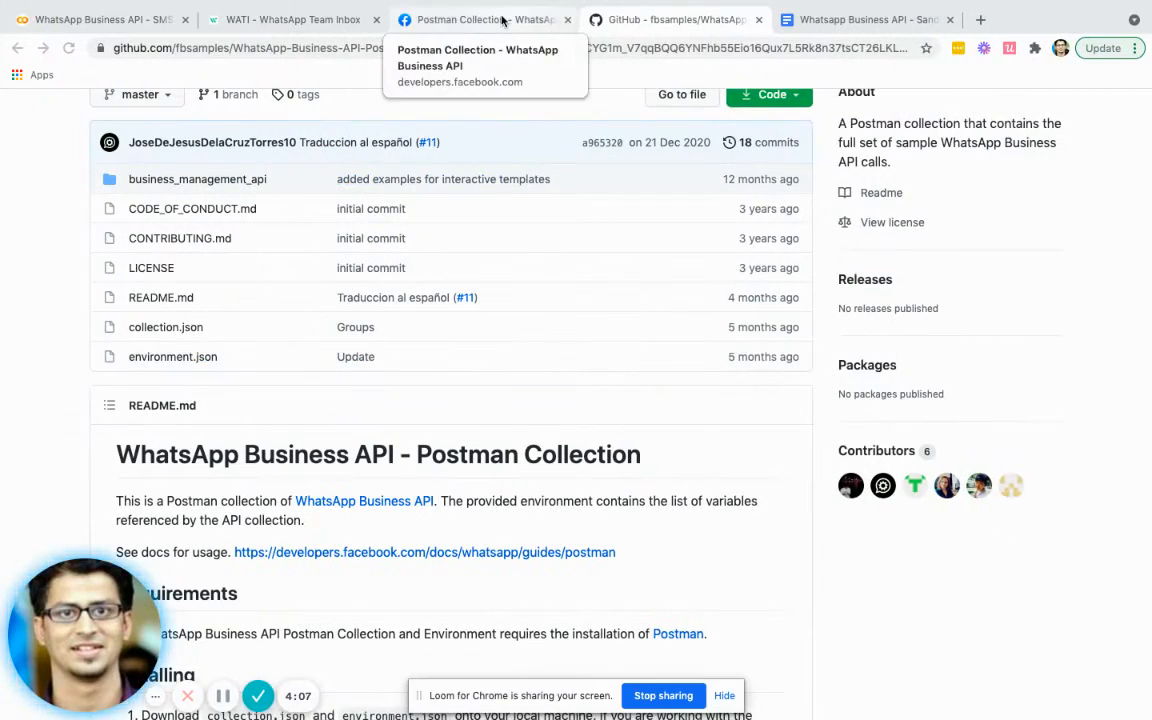
# - Open the WhatsApp Business API Reference from the Postman Collection guide
pyautogui.click(485, 19)
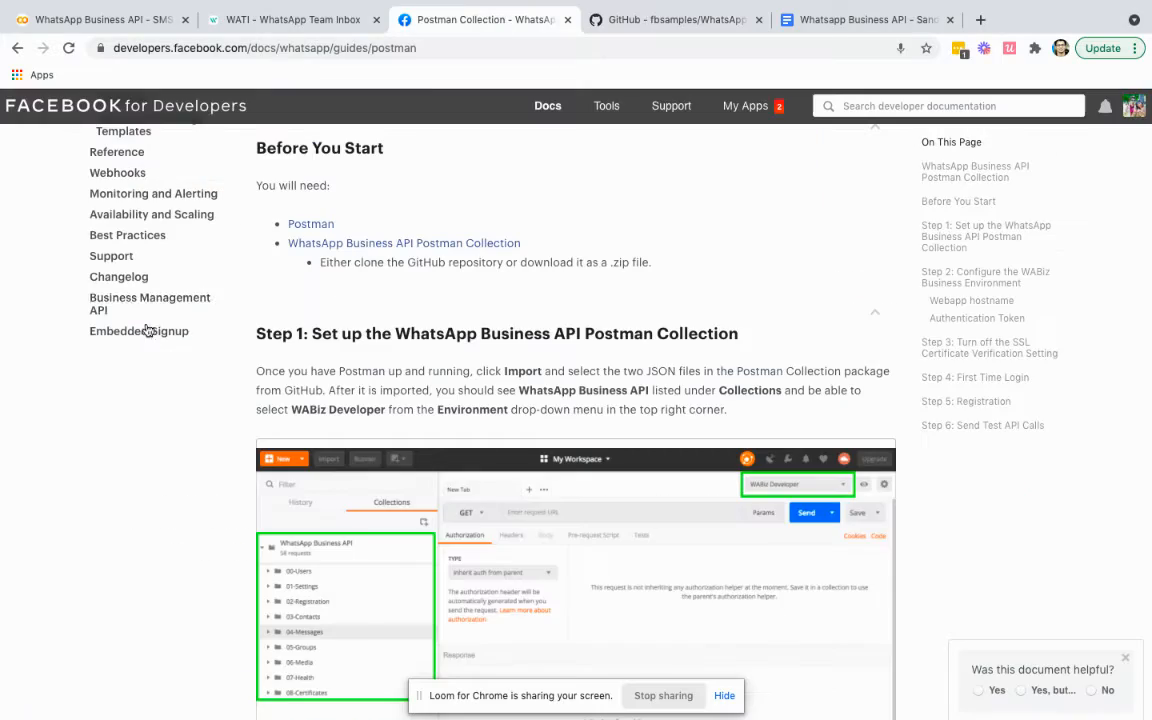
pyautogui.scroll(5, 140, 340)
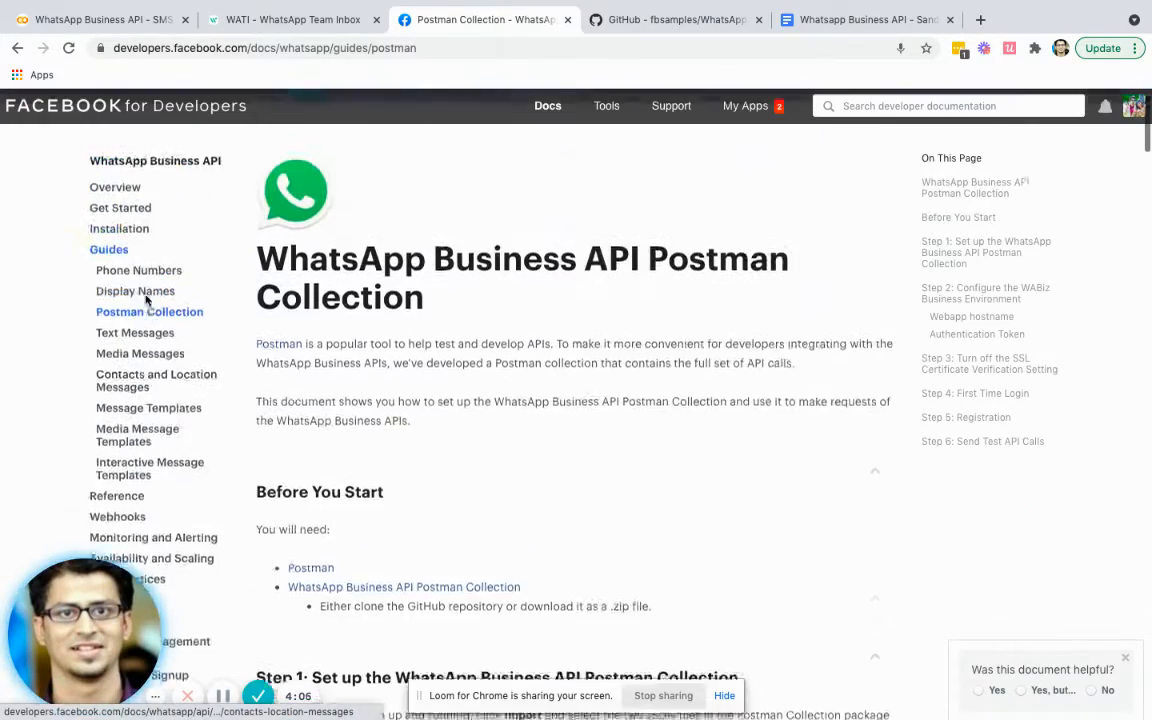
pyautogui.scroll(-4, 133, 354)
pyautogui.click(116, 361)
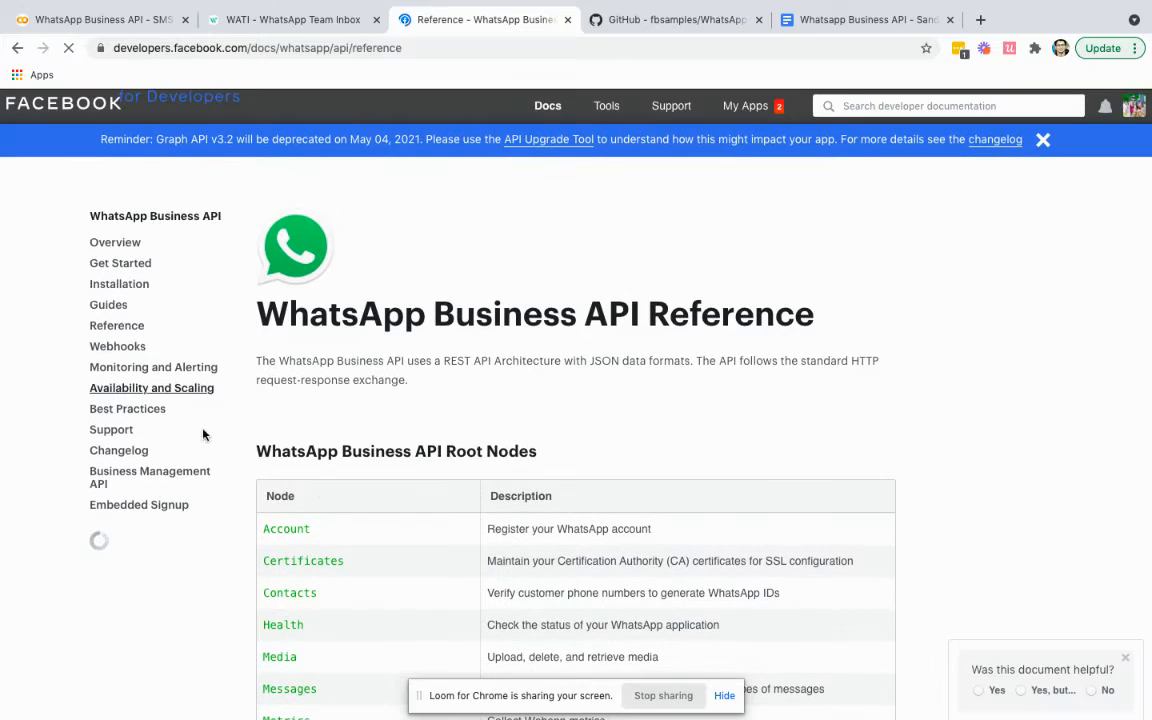
pyautogui.scroll(-1, 320, 490)
pyautogui.scroll(-4, 320, 490)
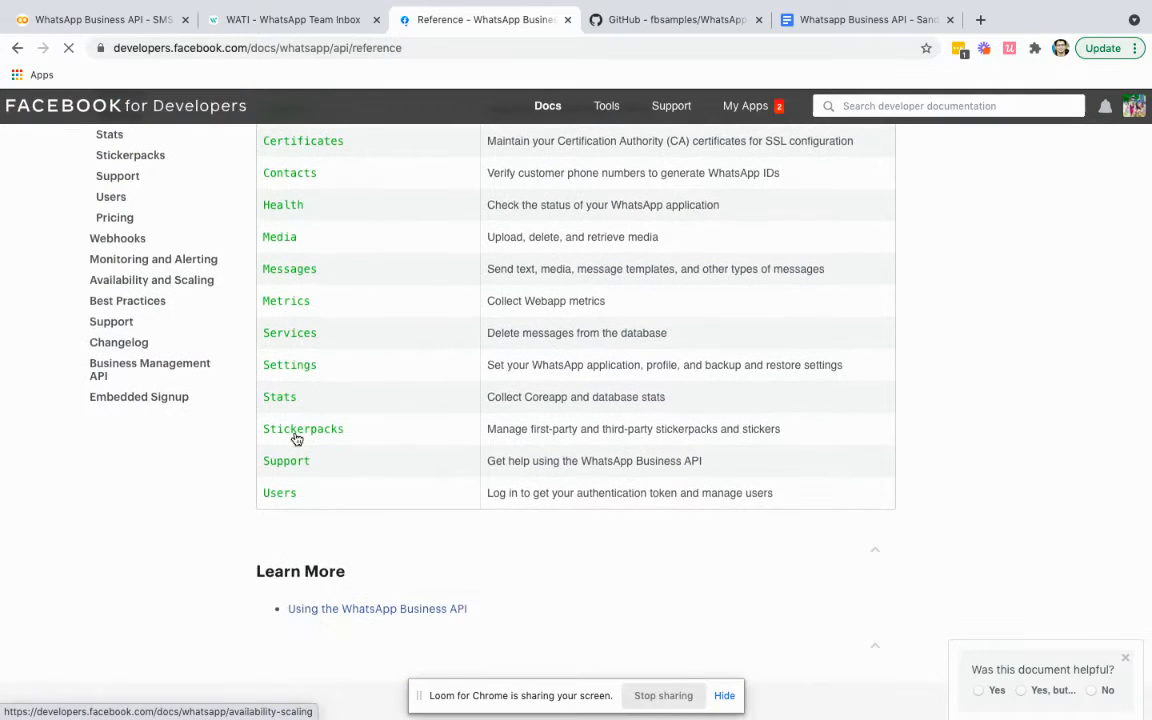
# - Read the Users reference page, then return to the Postman desktop
pyautogui.click(281, 493)
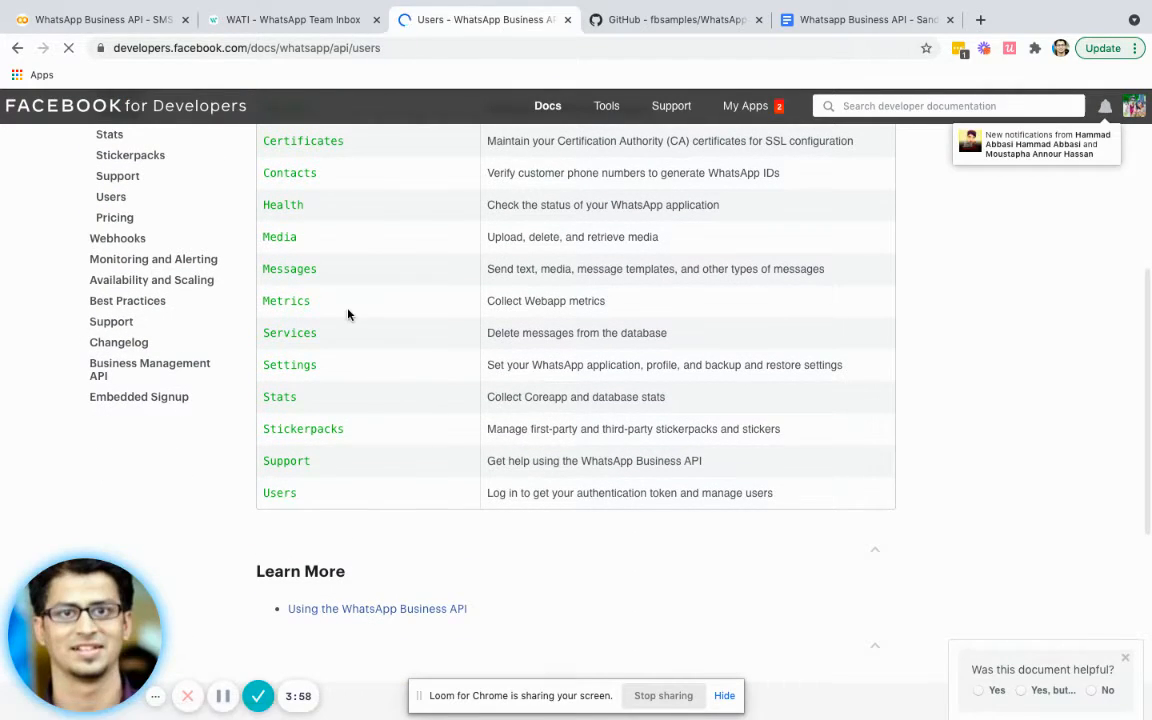
pyautogui.scroll(-5, 327, 417)
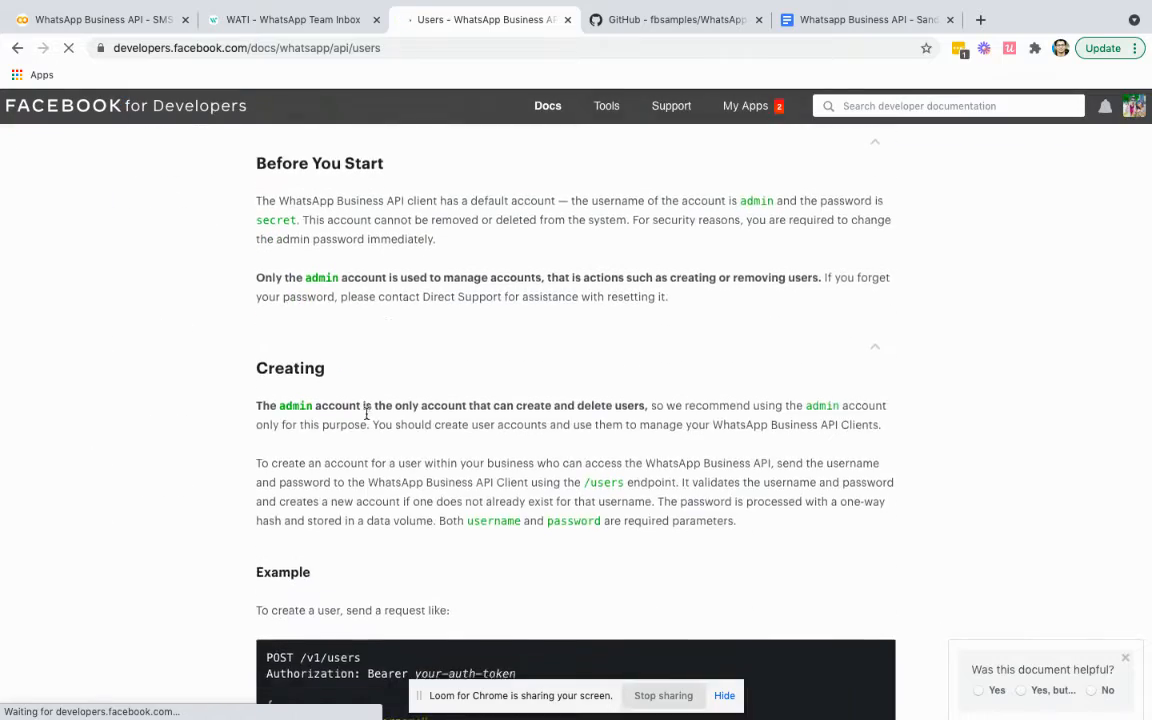
pyautogui.scroll(-1, 389, 325)
pyautogui.scroll(7, 389, 327)
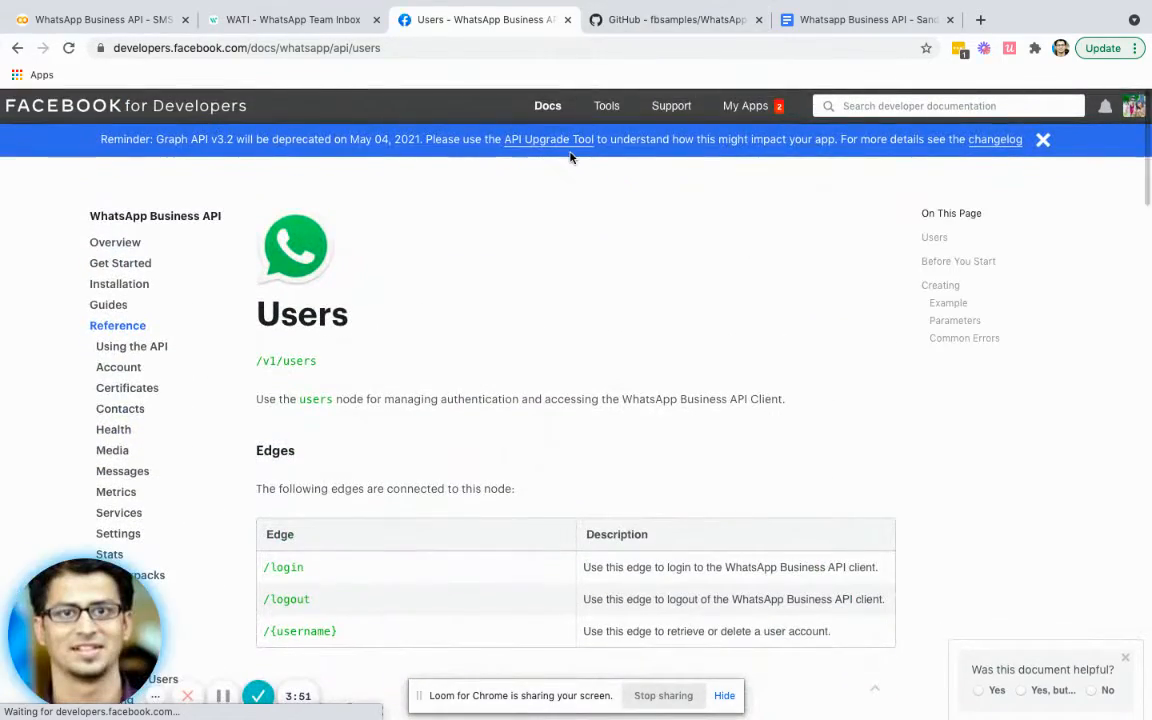
pyautogui.hotkey('ctrl', 'Left')
pyautogui.hotkey('ctrl', 'Right')
pyautogui.hotkey('ctrl', 'Left')
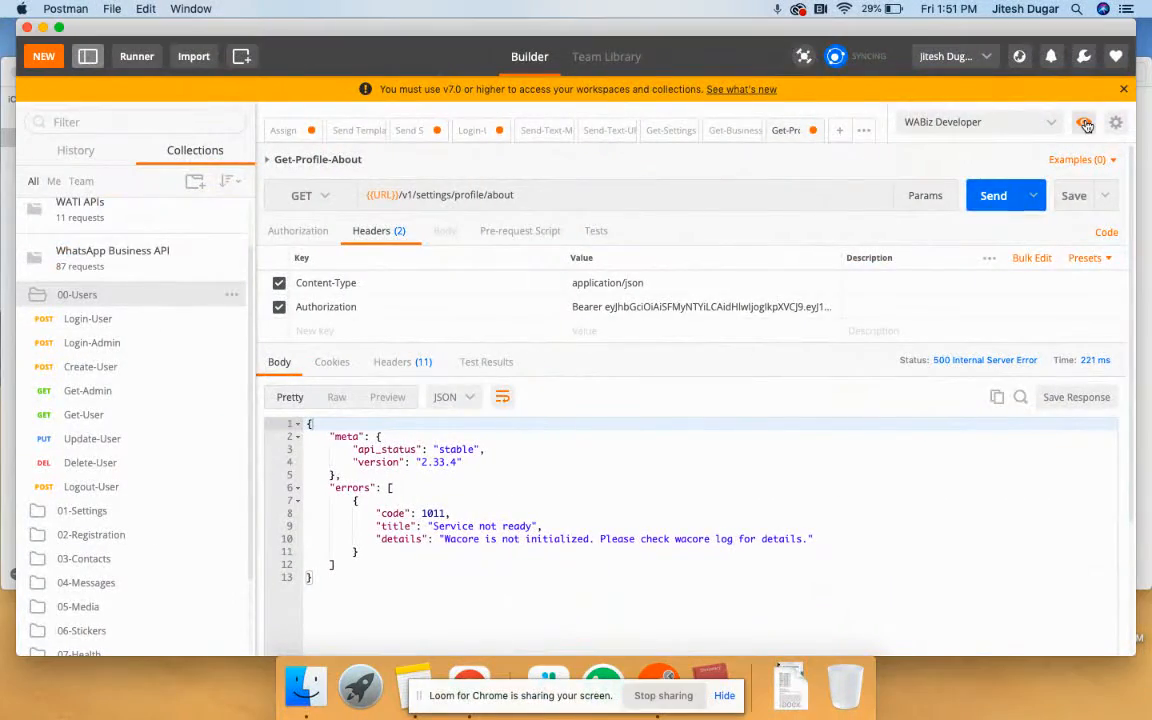
pyautogui.click(1083, 122)
pyautogui.click(1096, 152)
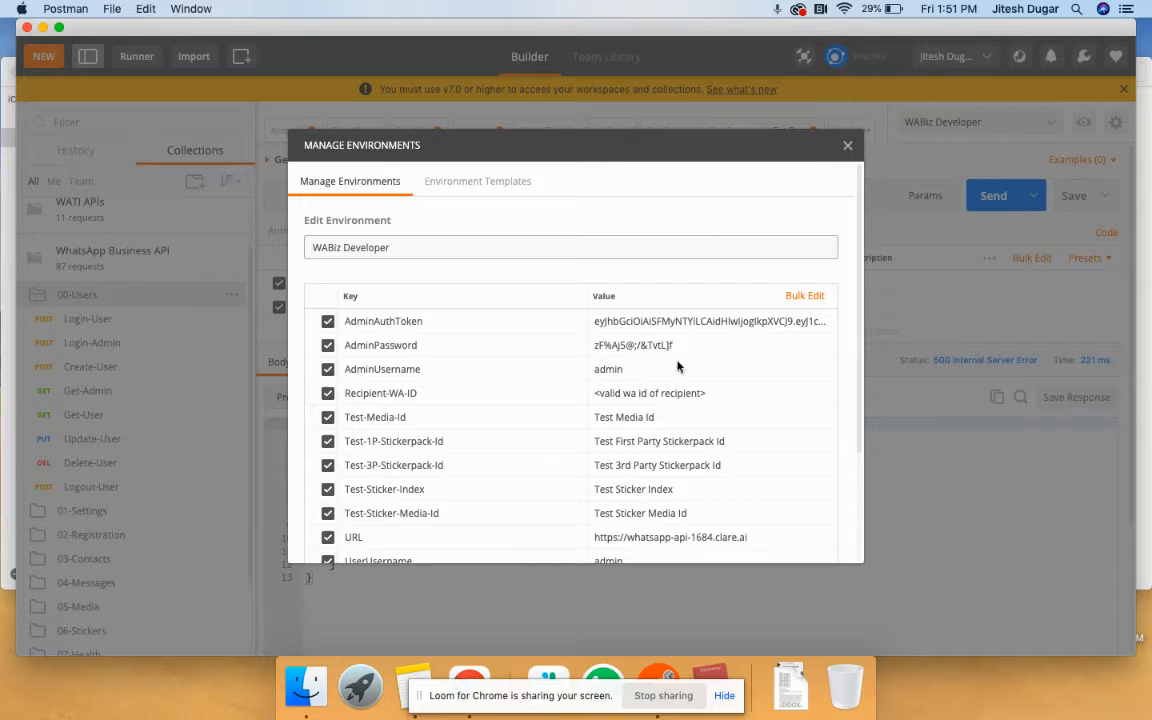
pyautogui.scroll(-3, 677, 367)
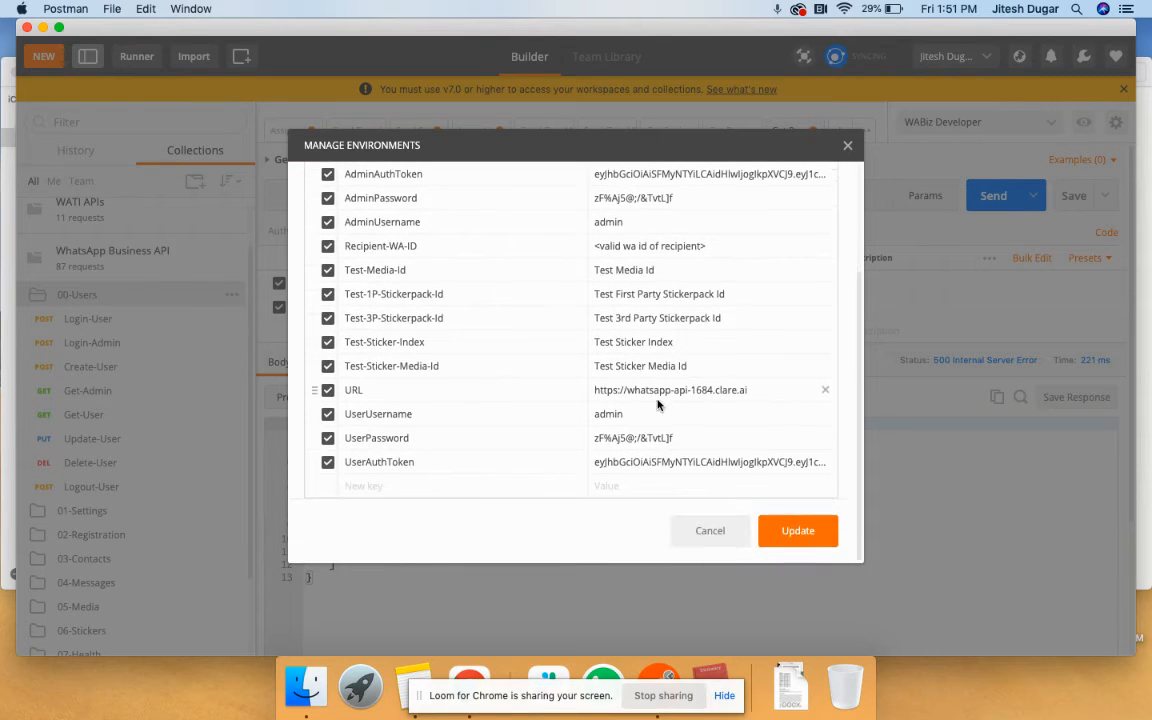
pyautogui.click(761, 398)
pyautogui.moveTo(766, 398); pyautogui.dragTo(596, 394)
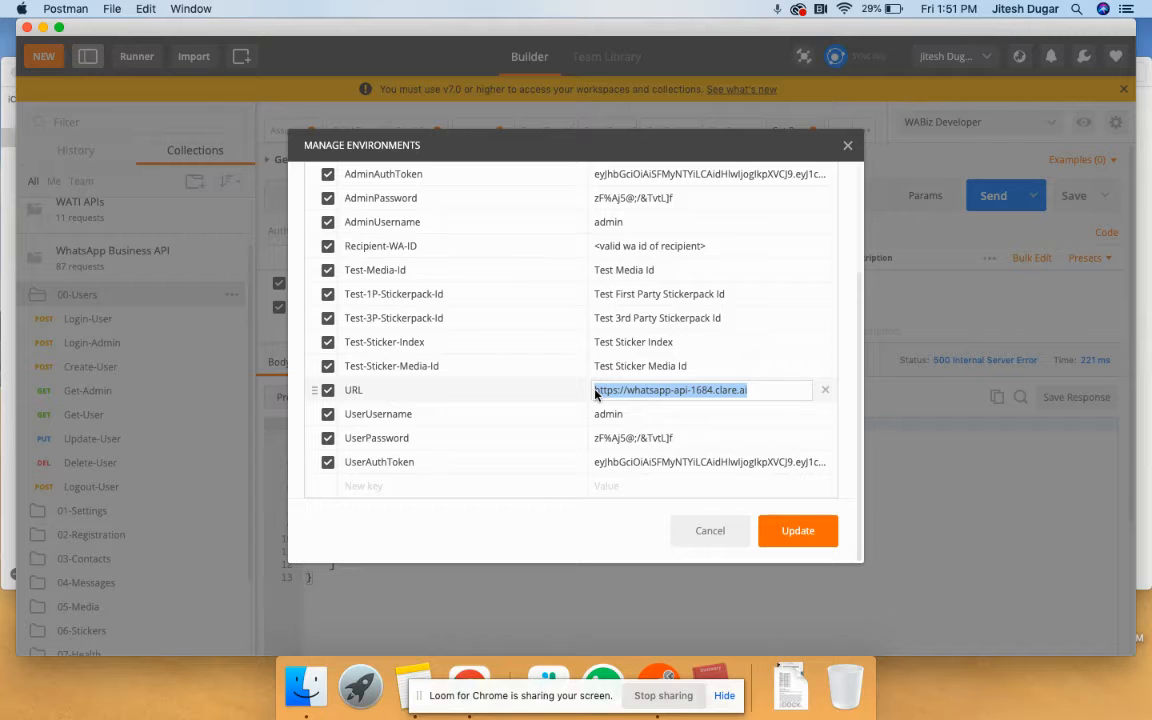
pyautogui.click(765, 396)
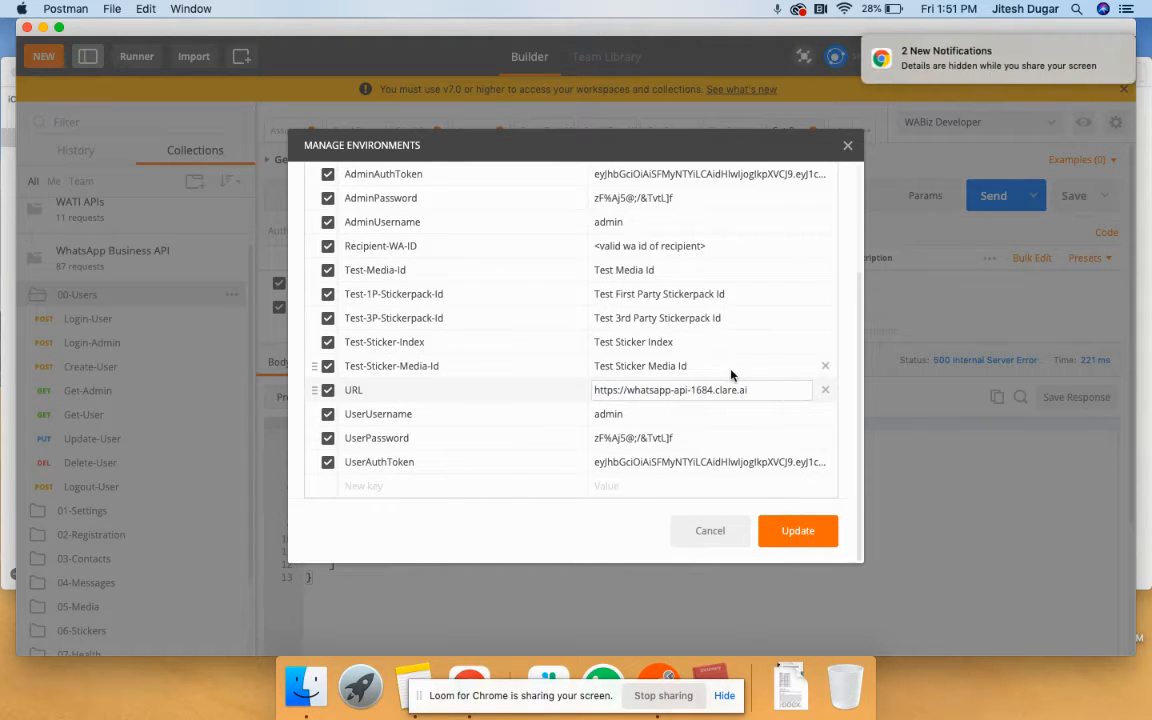
pyautogui.scroll(2, 676, 435)
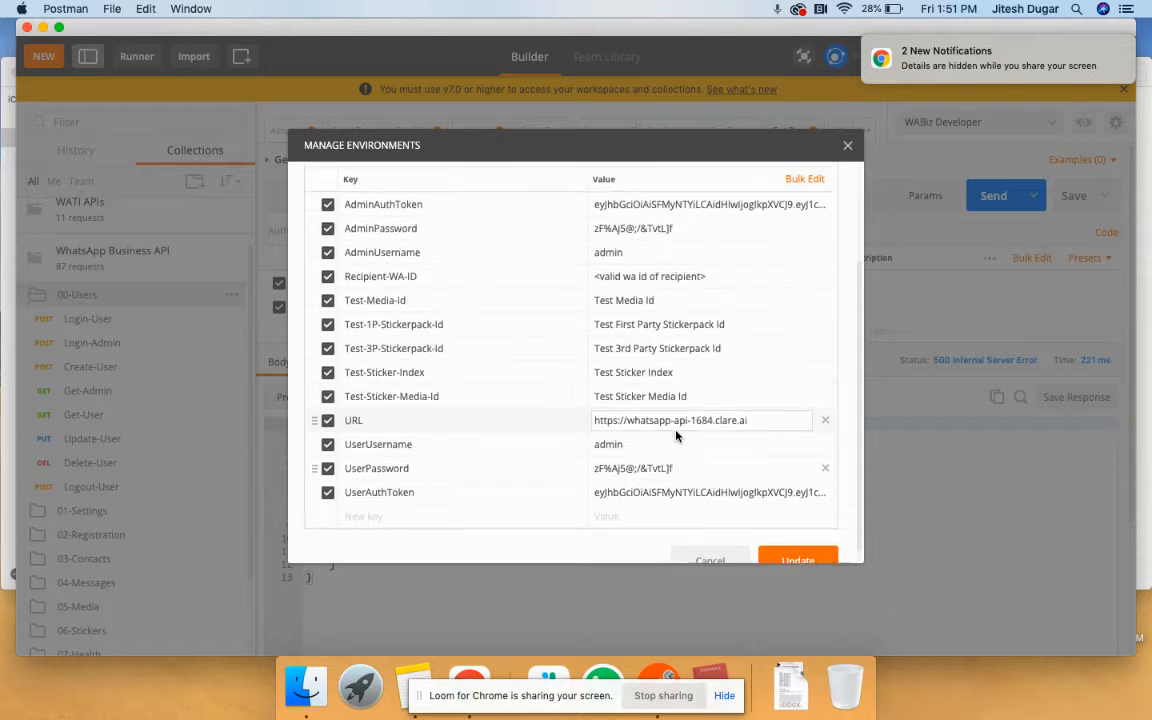
pyautogui.scroll(4, 676, 435)
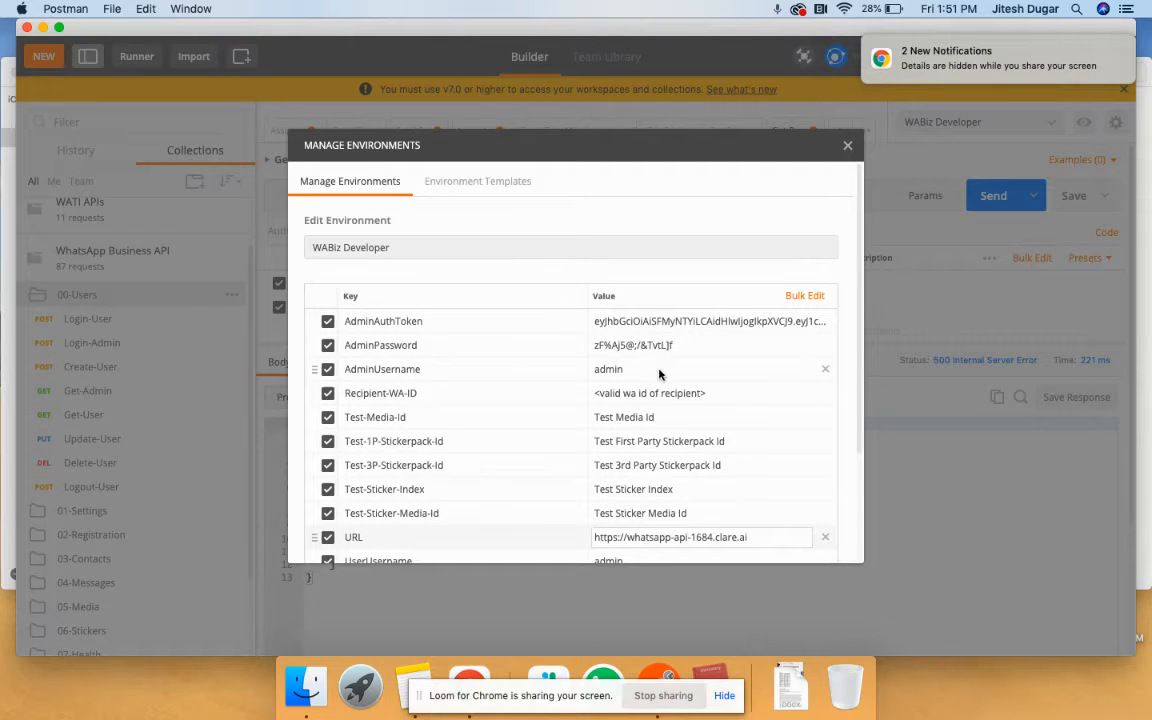
pyautogui.scroll(-5, 673, 376)
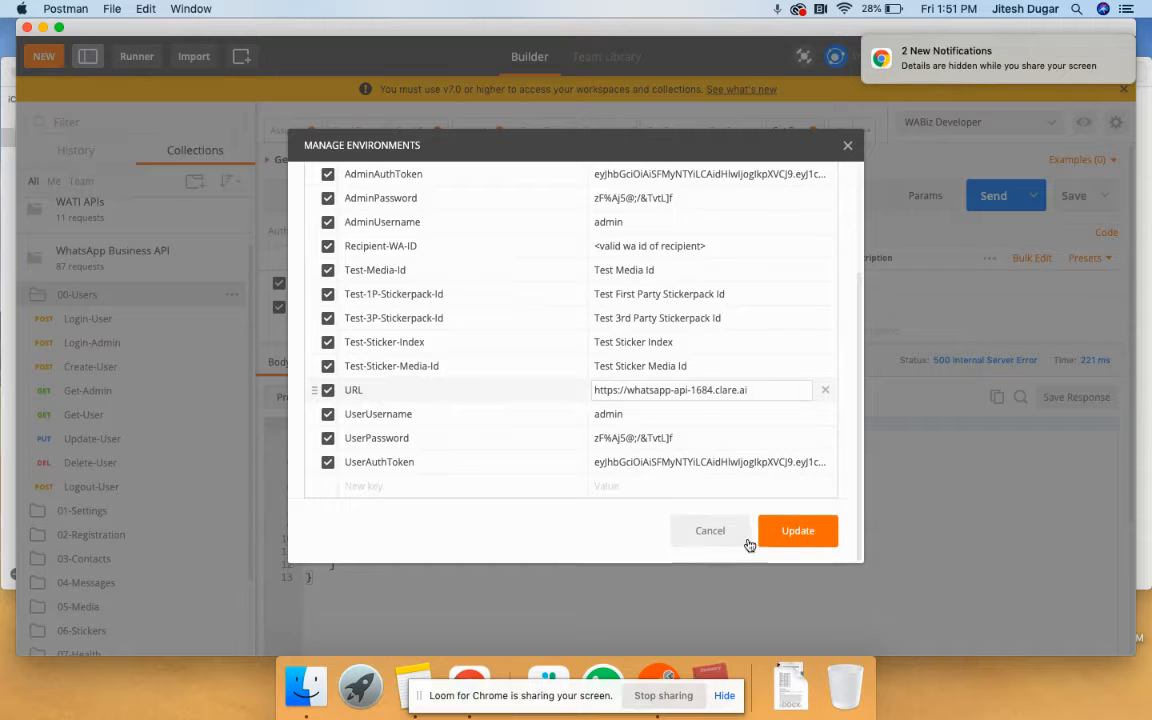
pyautogui.click(710, 531)
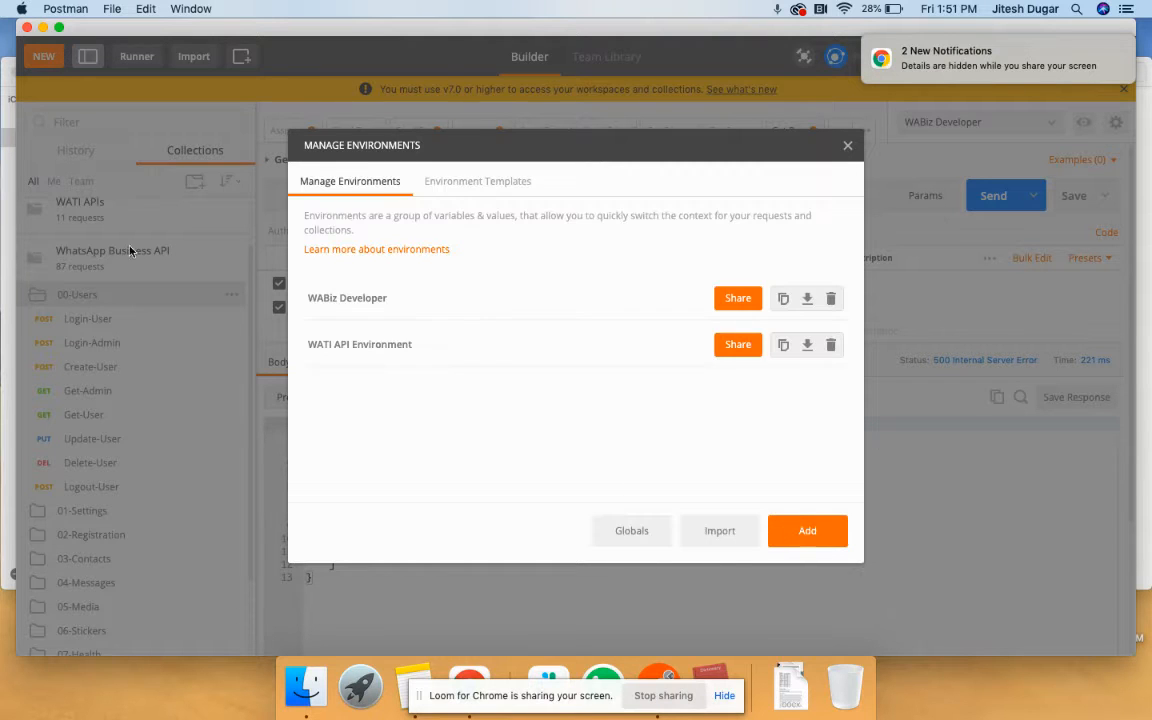
pyautogui.click(847, 148)
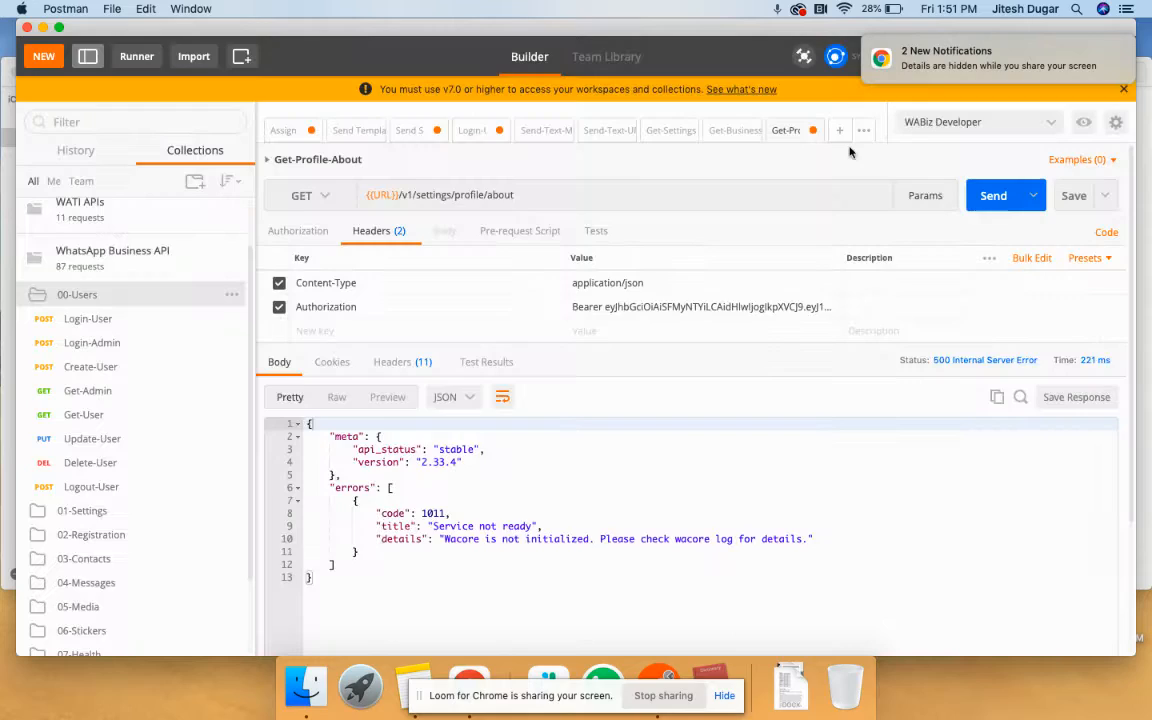
# - Re-send Login-User for a fresh token and select the token value on response line 4
pyautogui.click(88, 319)
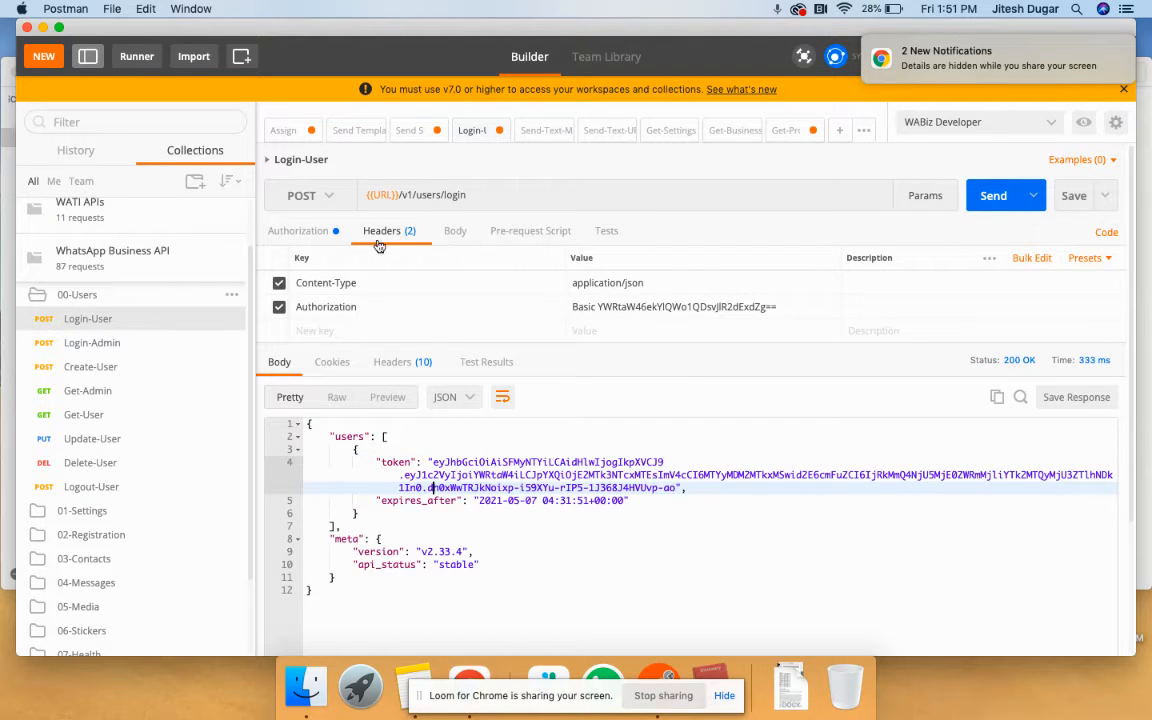
pyautogui.click(993, 198)
pyautogui.click(470, 438)
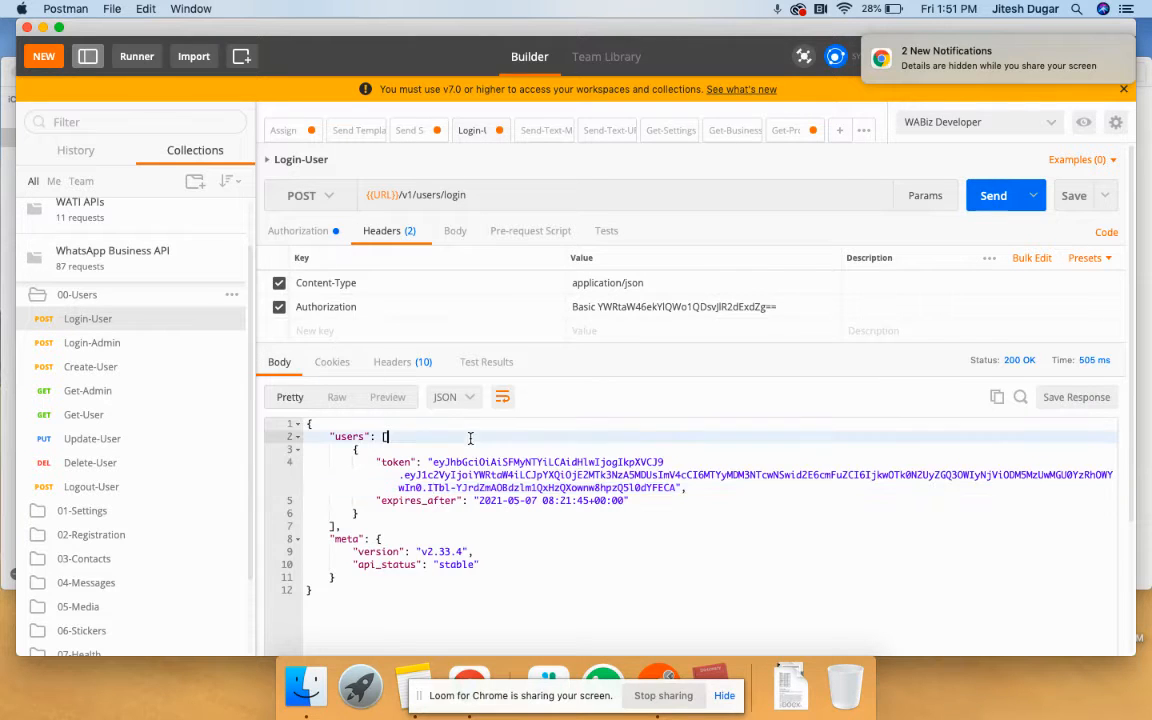
pyautogui.click(541, 487)
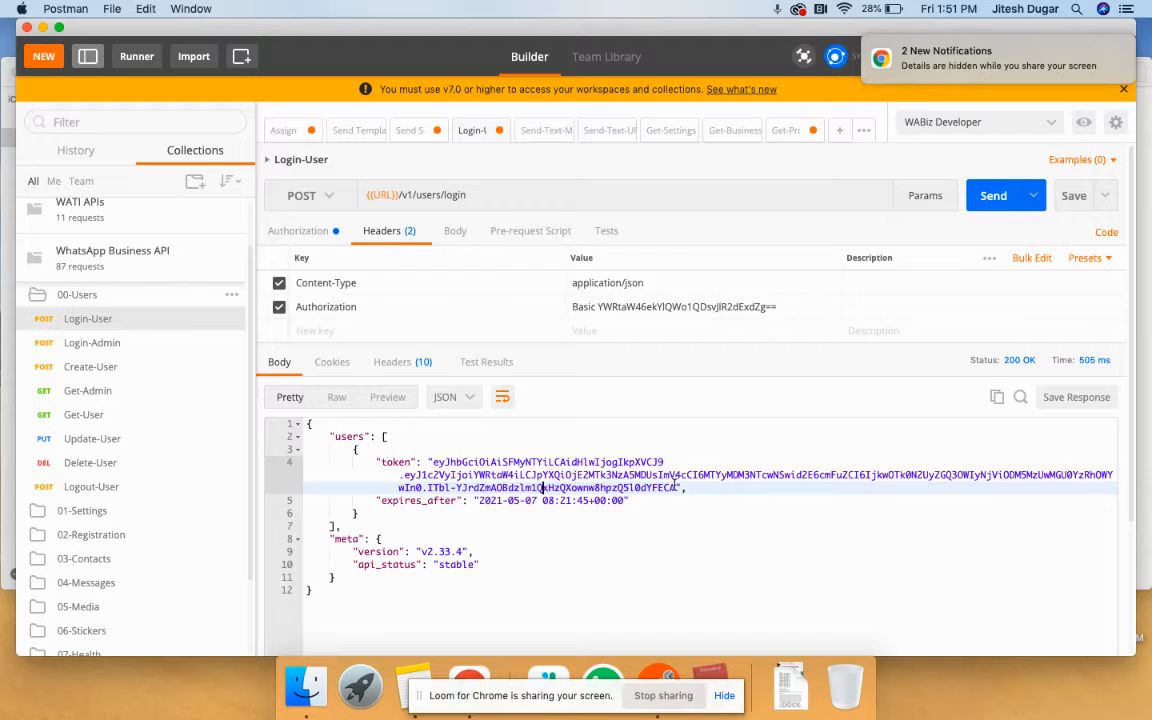
pyautogui.moveTo(677, 487); pyautogui.dragTo(437, 463)
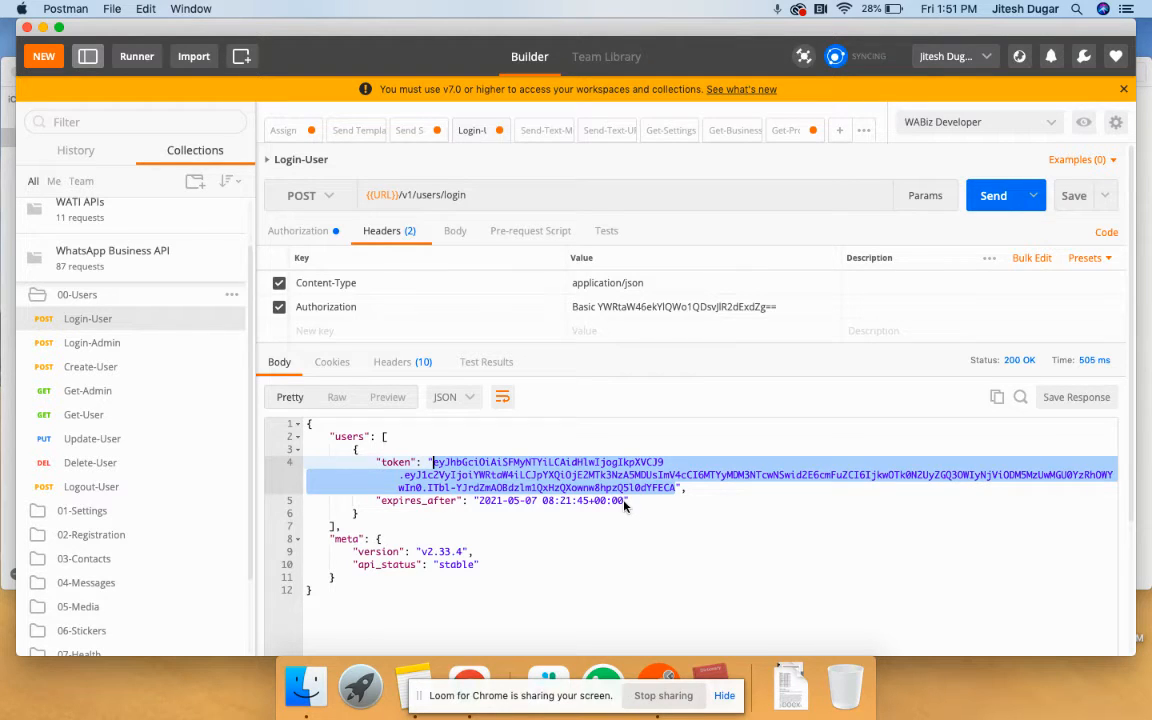
# - Paste the new token into WABiz Developer's AdminAuthToken and UserAuthToken, update, and close
pyautogui.click(1083, 122)
pyautogui.click(1096, 153)
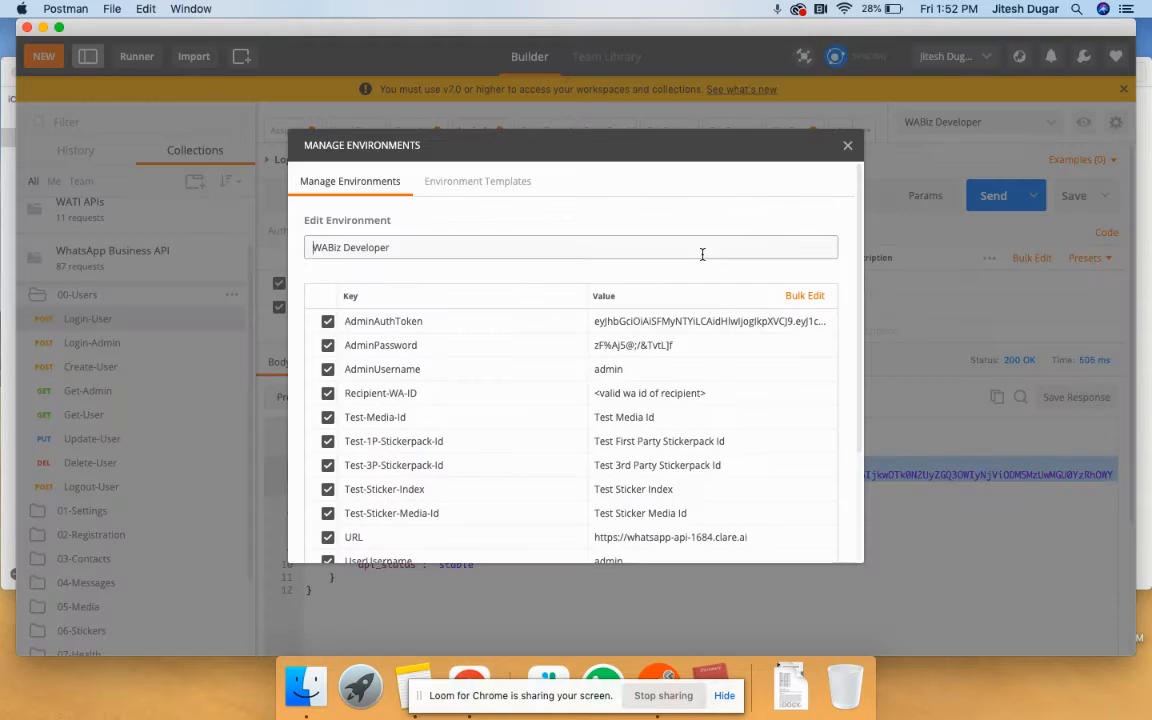
pyautogui.click(649, 325)
pyautogui.press('super+a')
pyautogui.press('super+v')
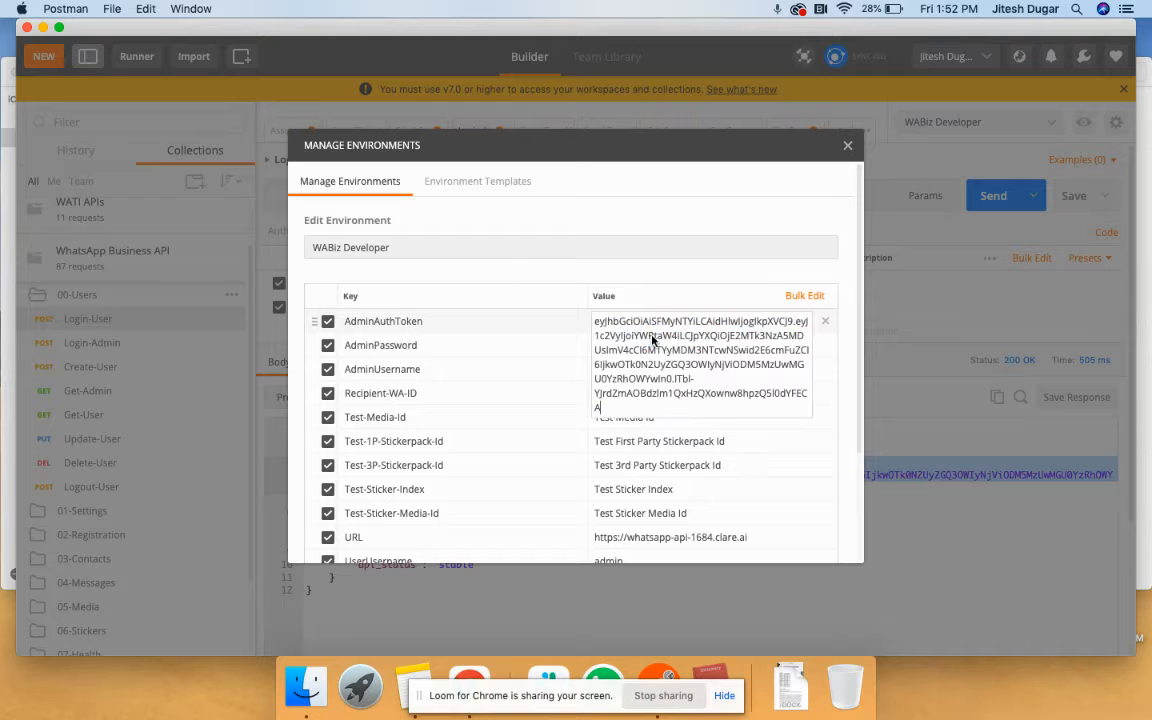
pyautogui.scroll(-3, 566, 500)
pyautogui.click(683, 468)
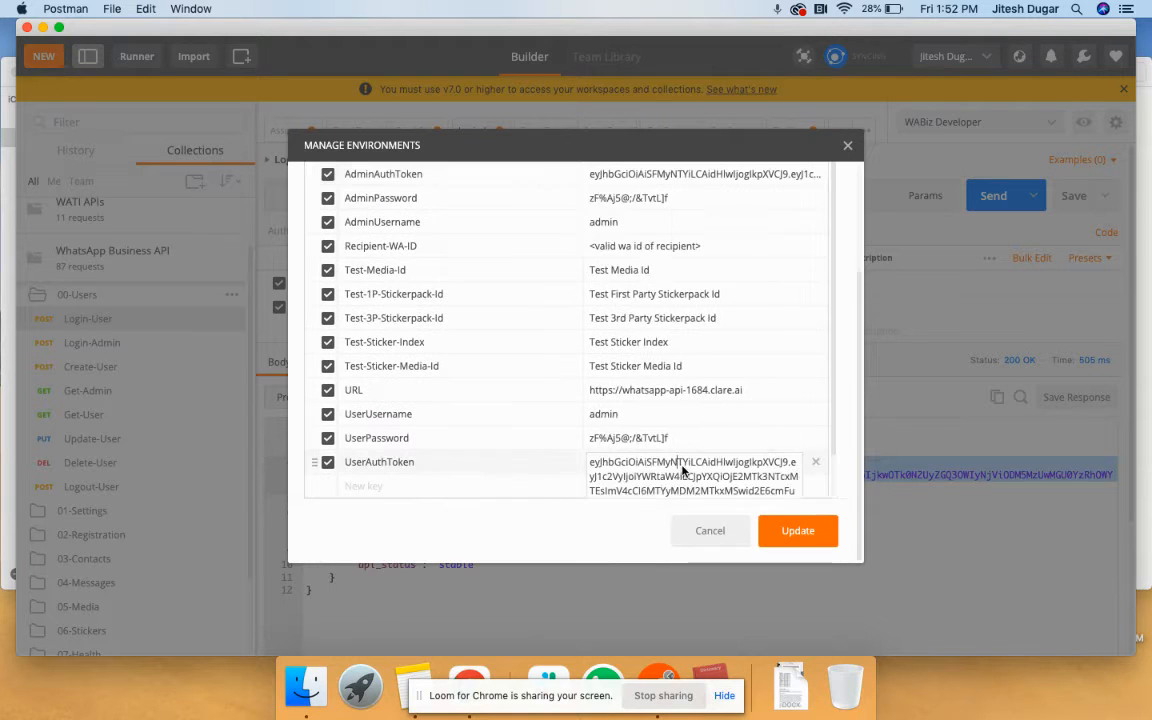
pyautogui.press('super+a')
pyautogui.press('super+v')
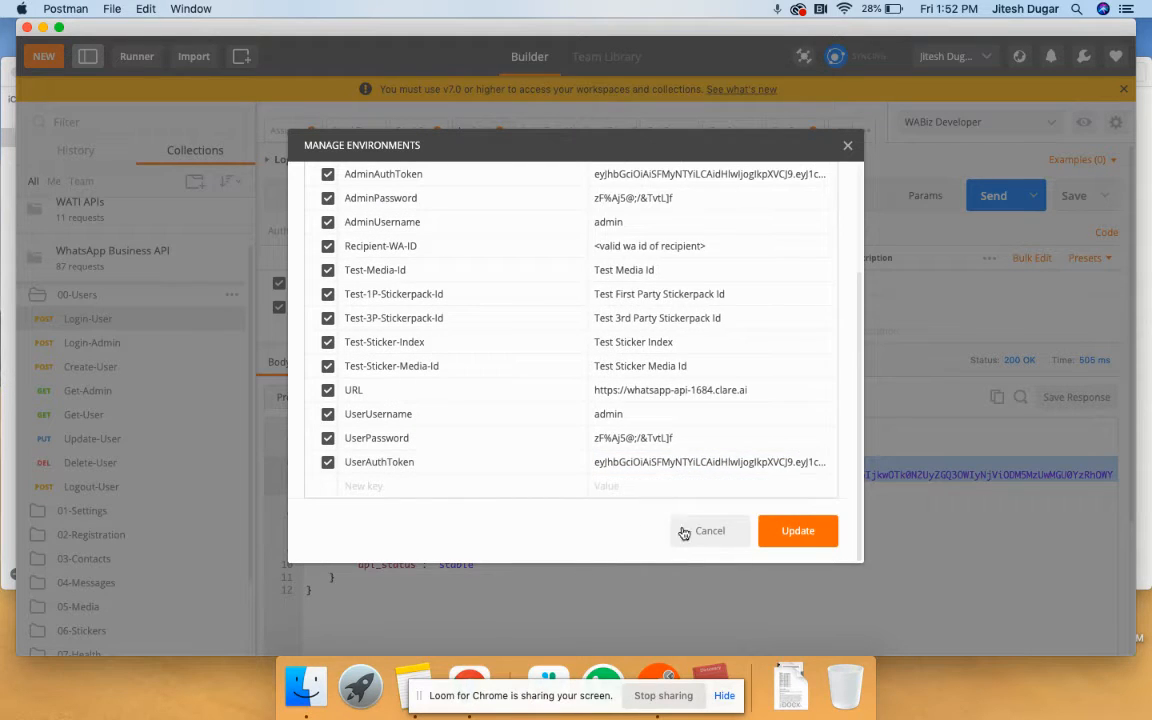
pyautogui.click(769, 532)
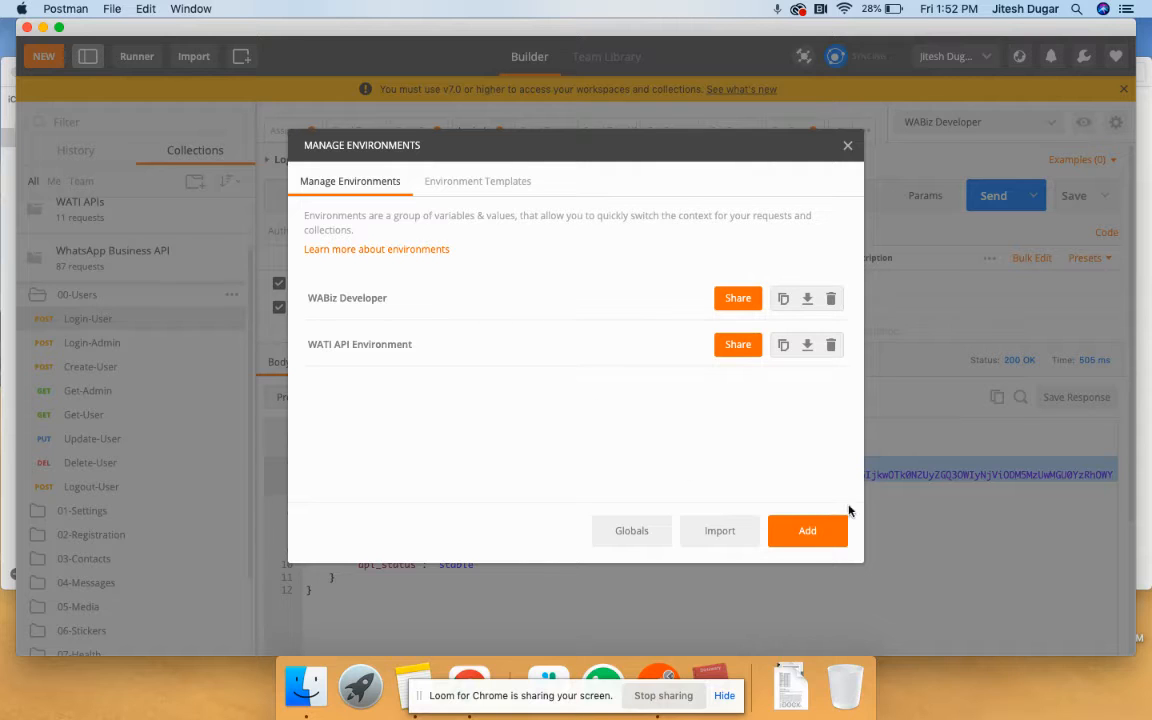
pyautogui.click(848, 146)
pyautogui.scroll(-5, 100, 400)
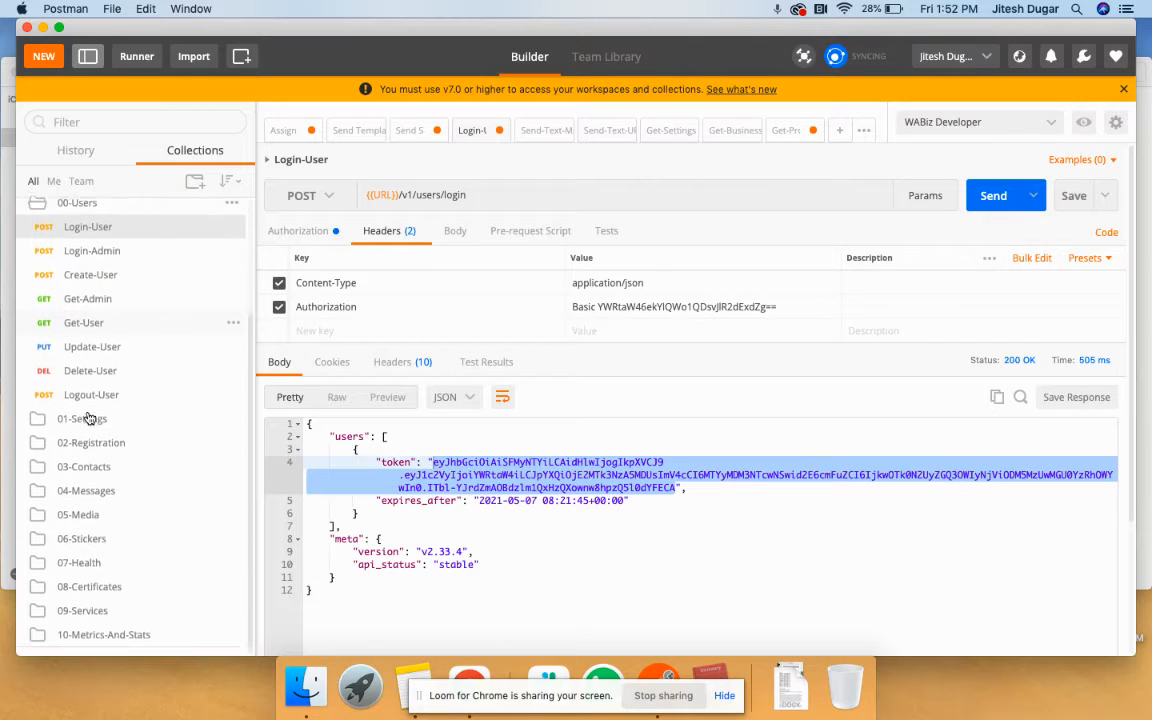
# - Open Send-Message-Template-Text from 04-Messages and show its JSON body
pyautogui.click(86, 485)
pyautogui.scroll(-10, 88, 492)
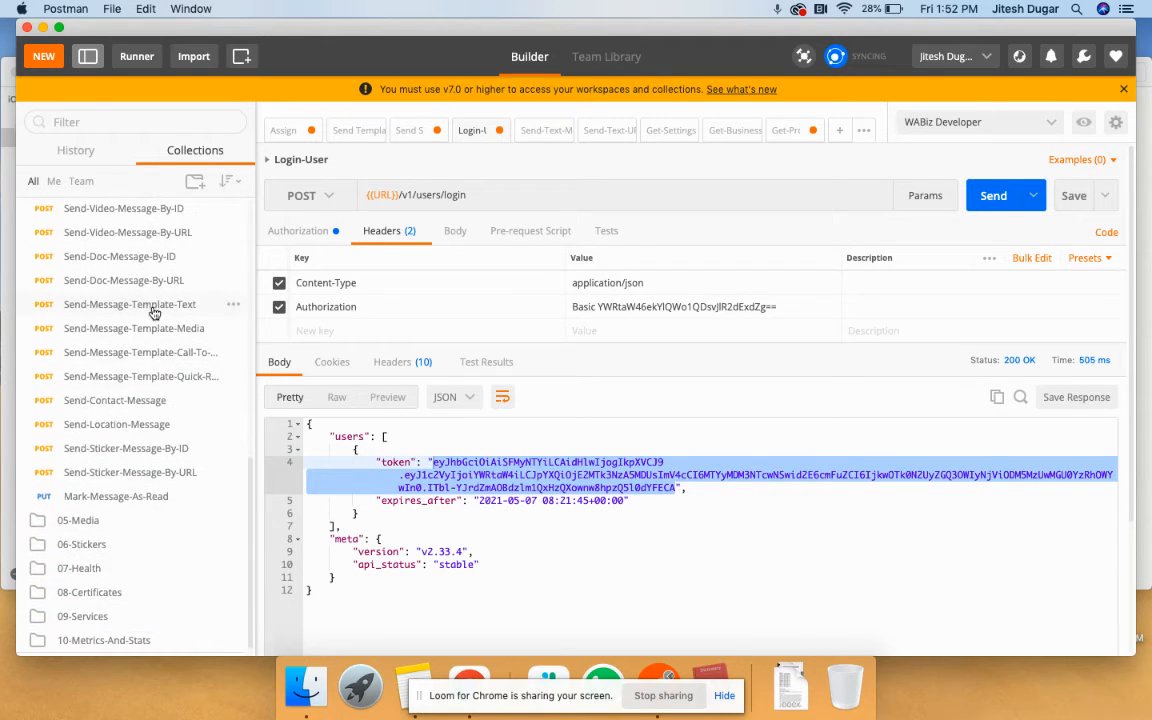
pyautogui.click(151, 310)
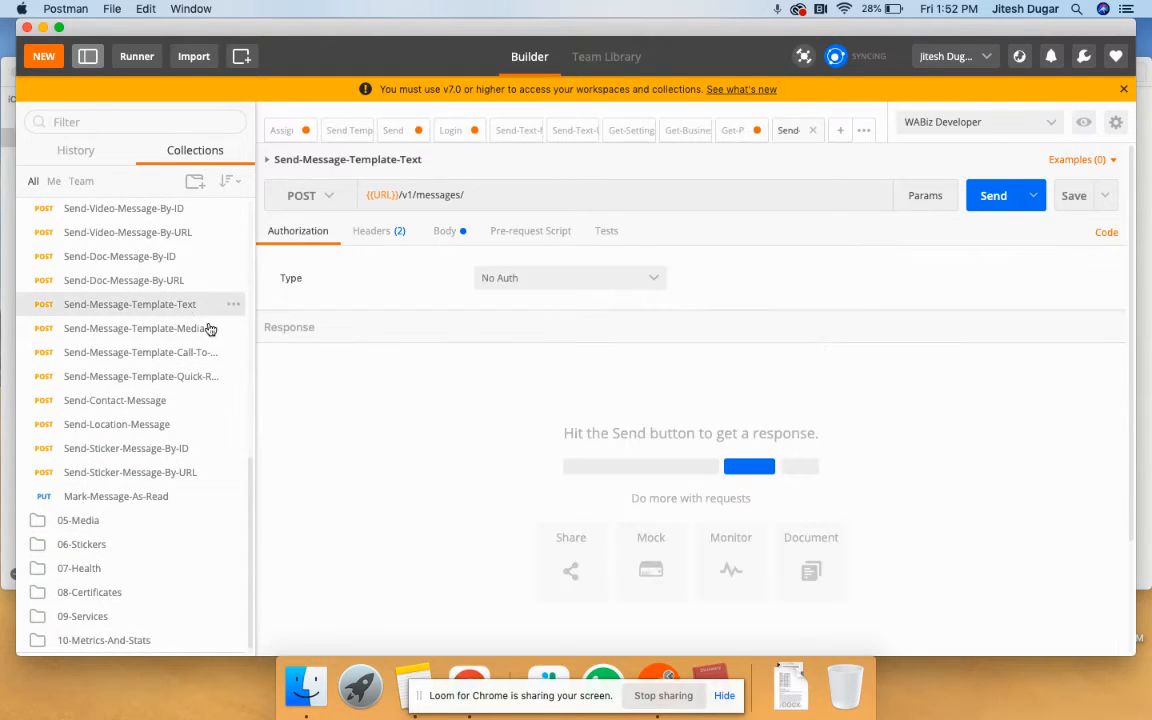
pyautogui.click(379, 236)
pyautogui.click(446, 232)
pyautogui.scroll(-1, 463, 392)
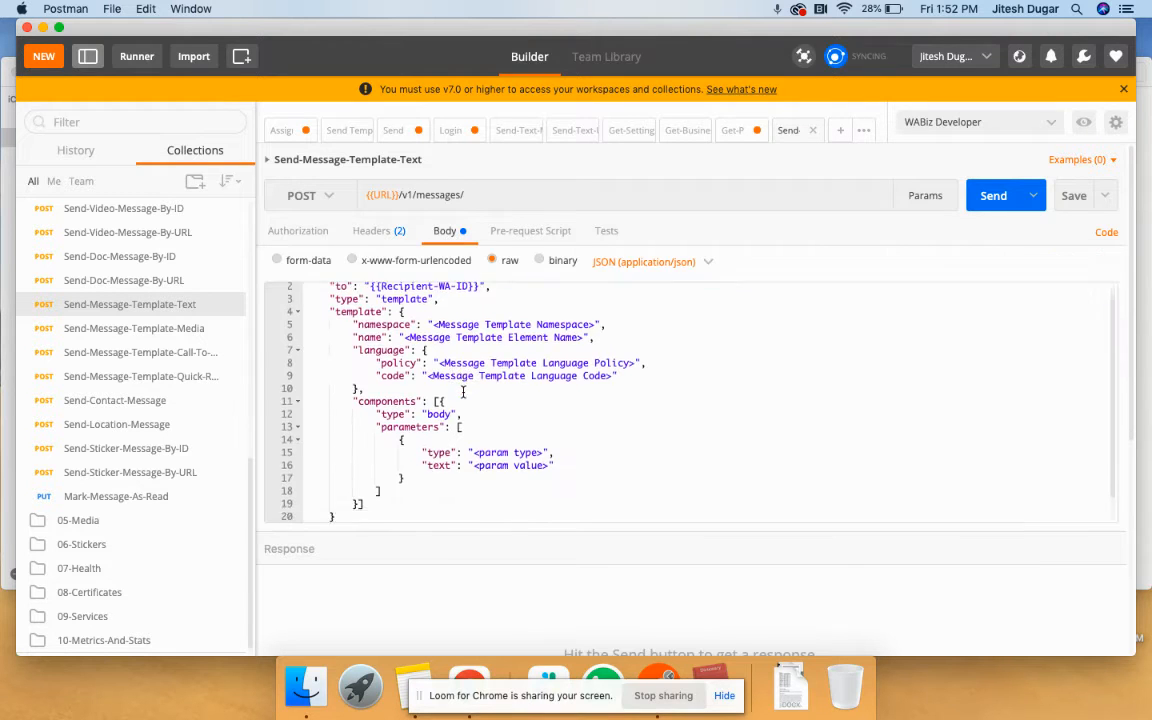
pyautogui.scroll(1, 478, 330)
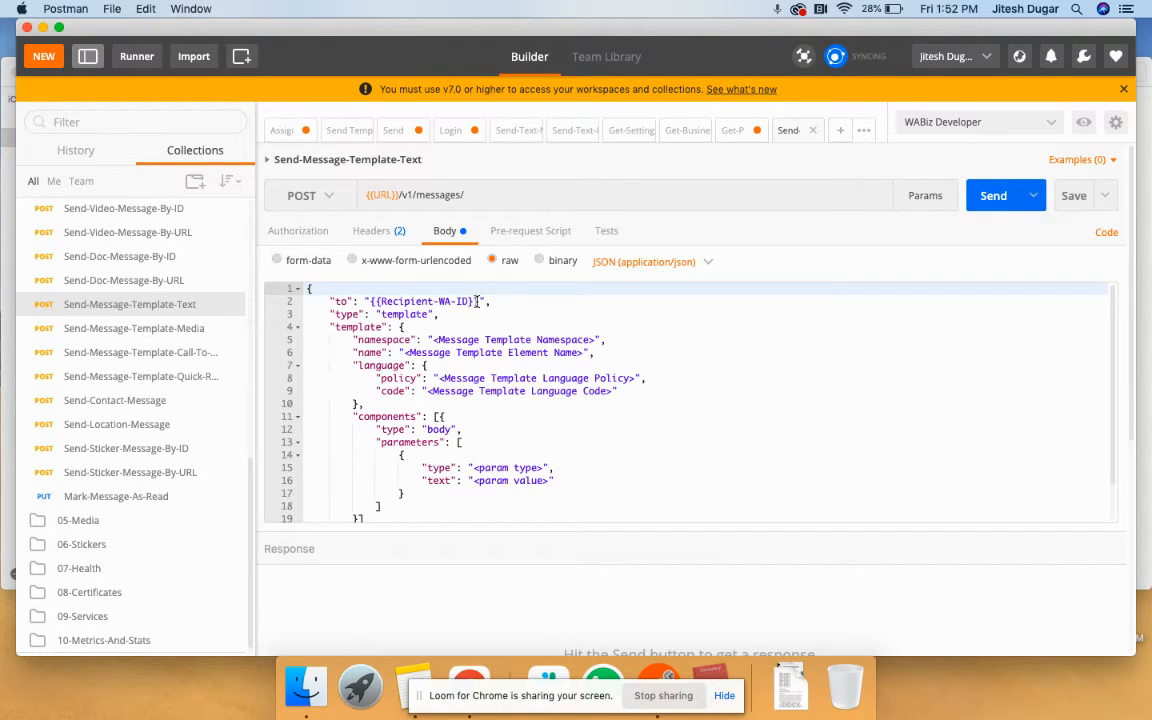
# - Open the WABiz Developer environment for editing
pyautogui.click(1083, 121)
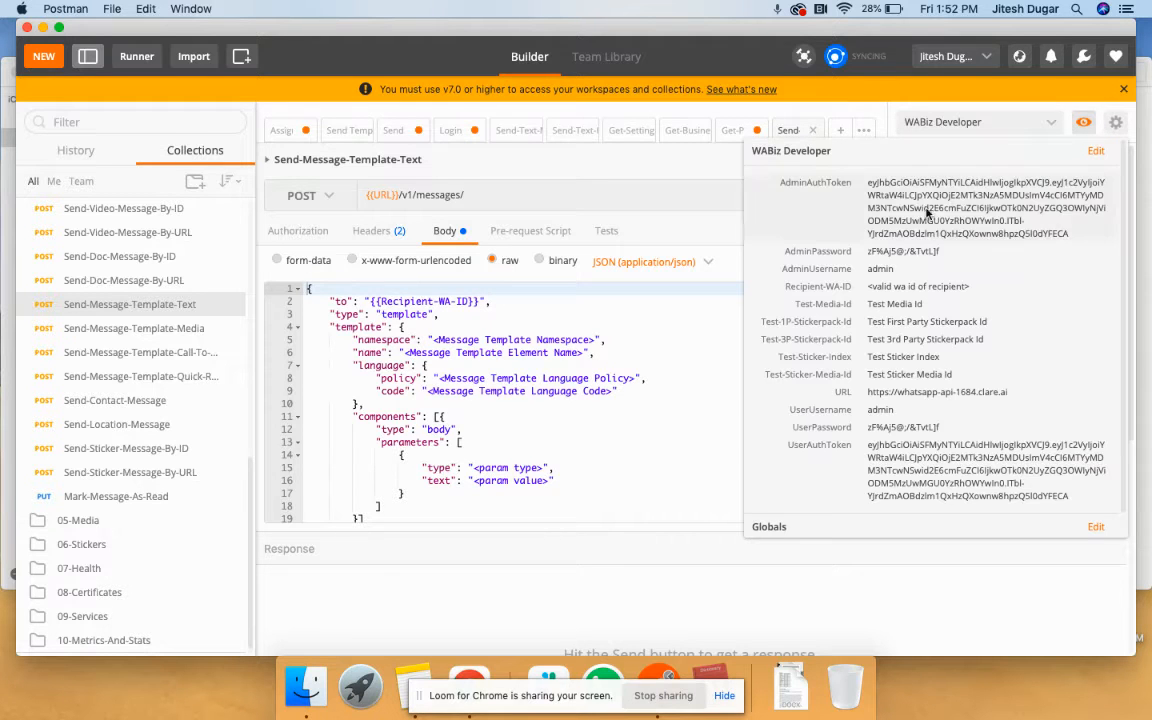
pyautogui.click(1095, 153)
pyautogui.scroll(-5, 740, 370)
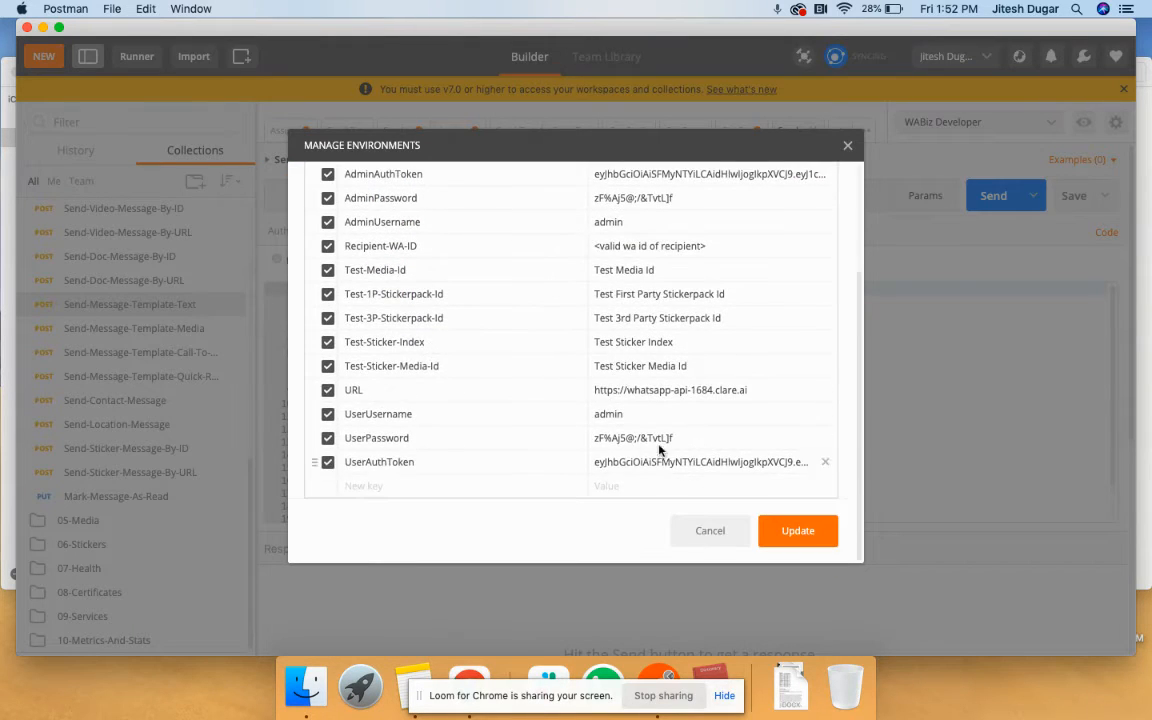
pyautogui.scroll(5, 665, 445)
# - Replace the Recipient-WA-ID placeholder with the recipient's WhatsApp number, then dismiss the editor
pyautogui.click(719, 337)
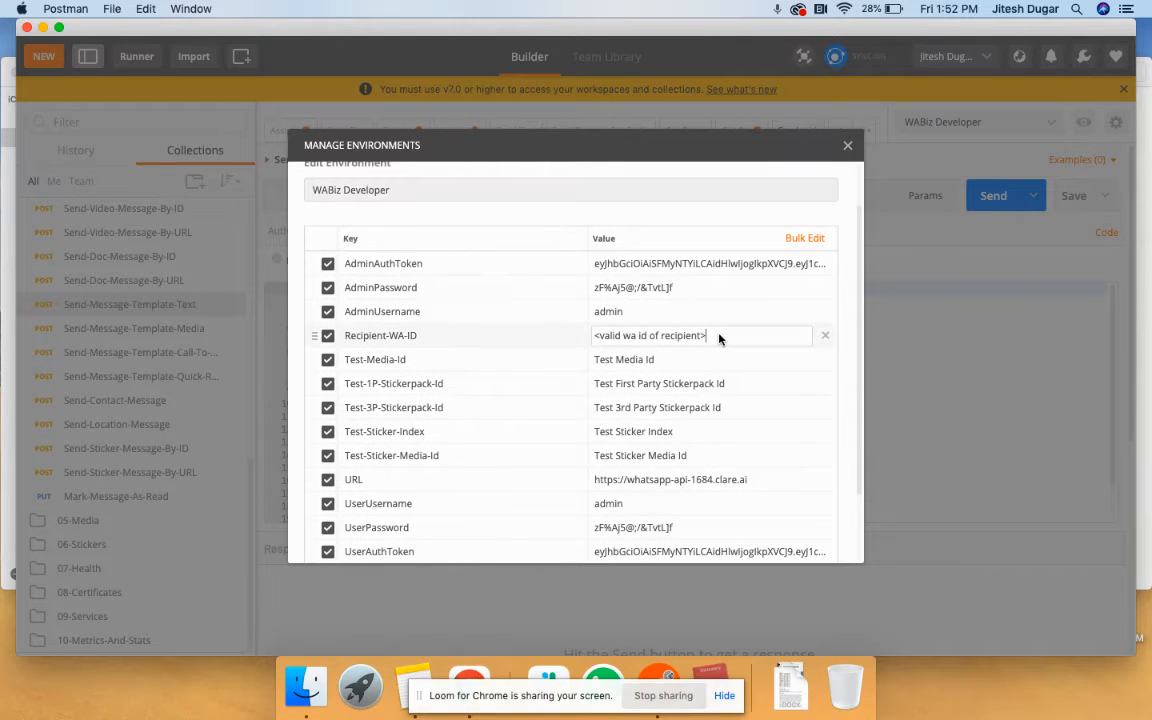
pyautogui.press('super+a')
pyautogui.press('BackSpace')
pyautogui.click(870, 176)
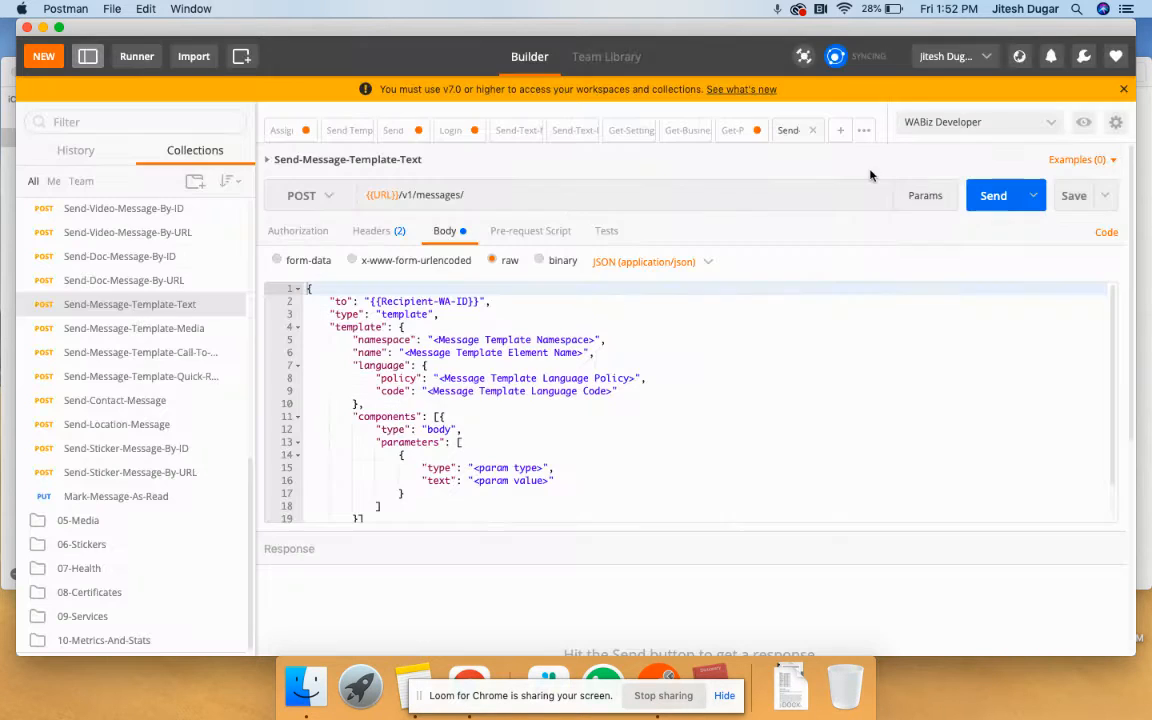
# - Reopen WABiz Developer, re-enter the recipient's number in Recipient-WA-ID, update, and close
pyautogui.click(1083, 121)
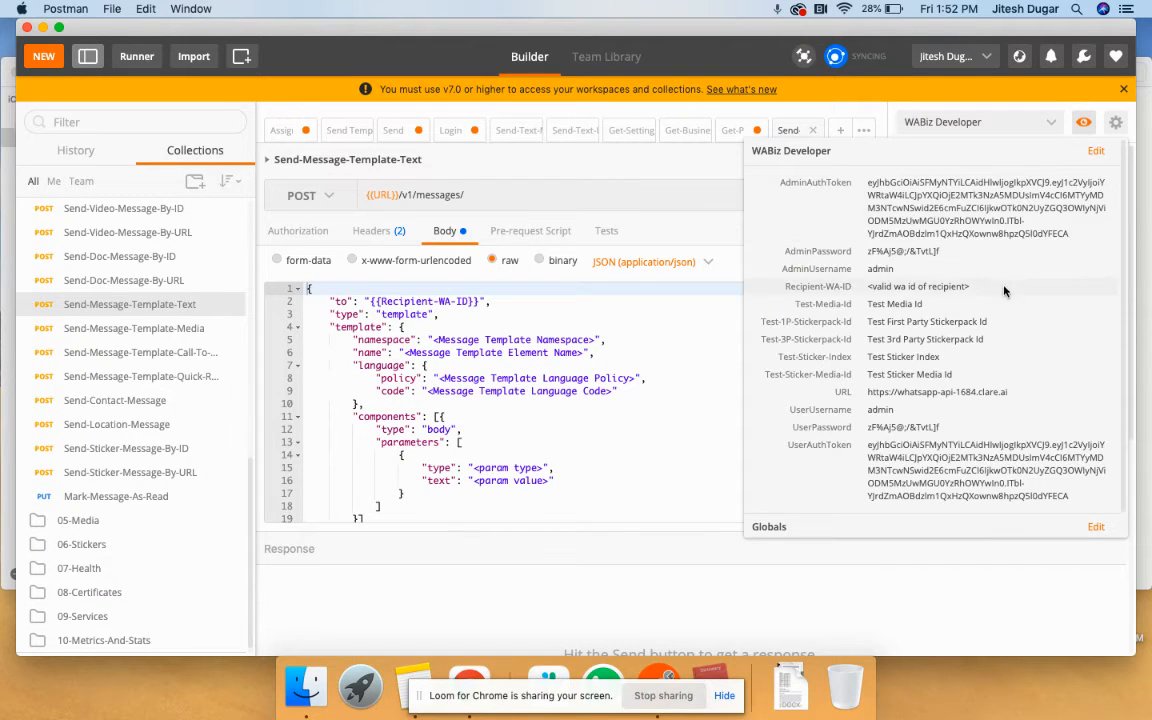
pyautogui.click(1096, 151)
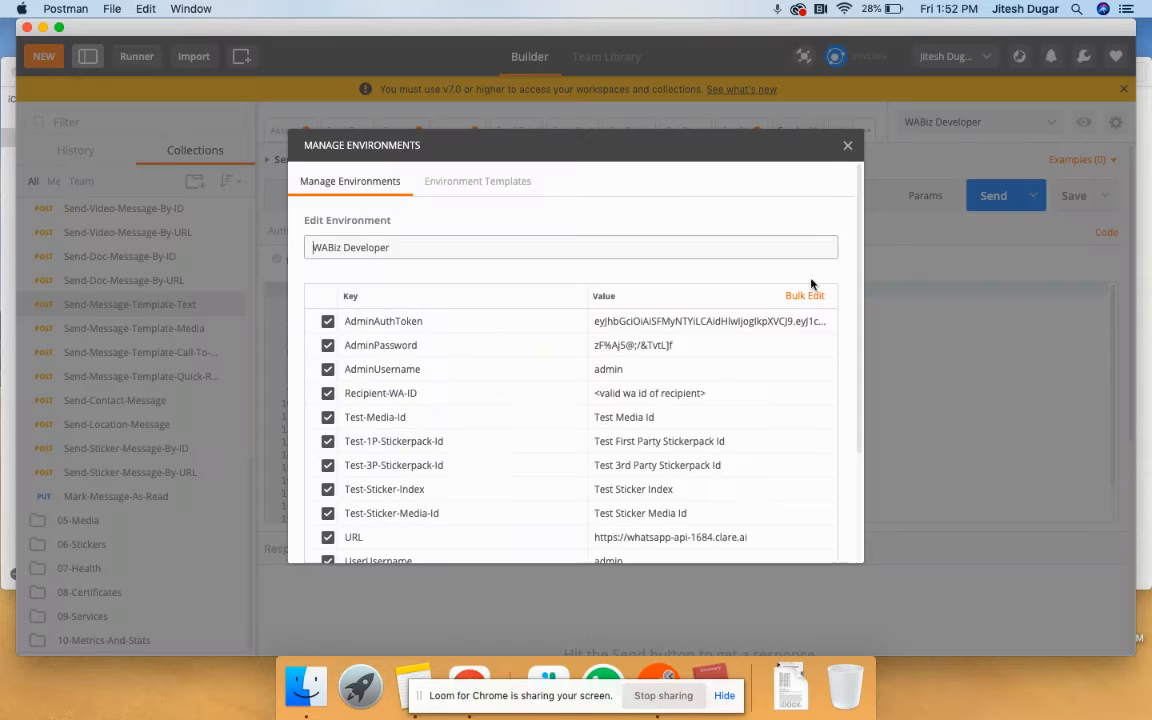
pyautogui.tripleClick(706, 394)
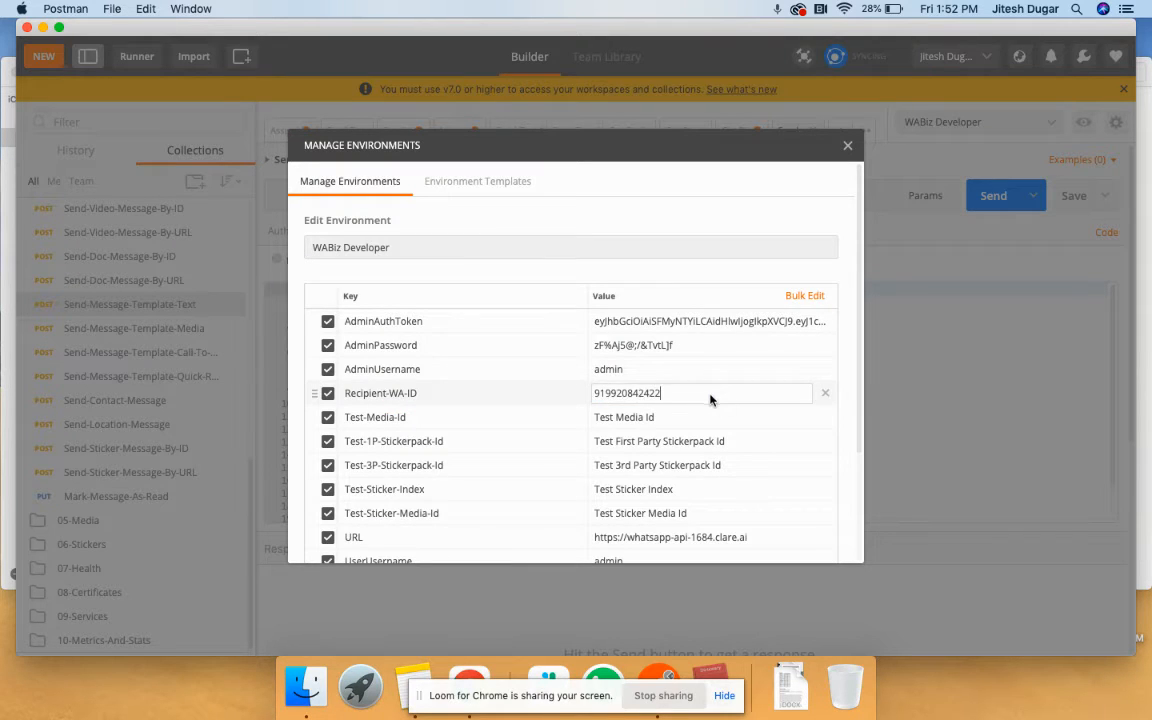
pyautogui.scroll(-5, 714, 280)
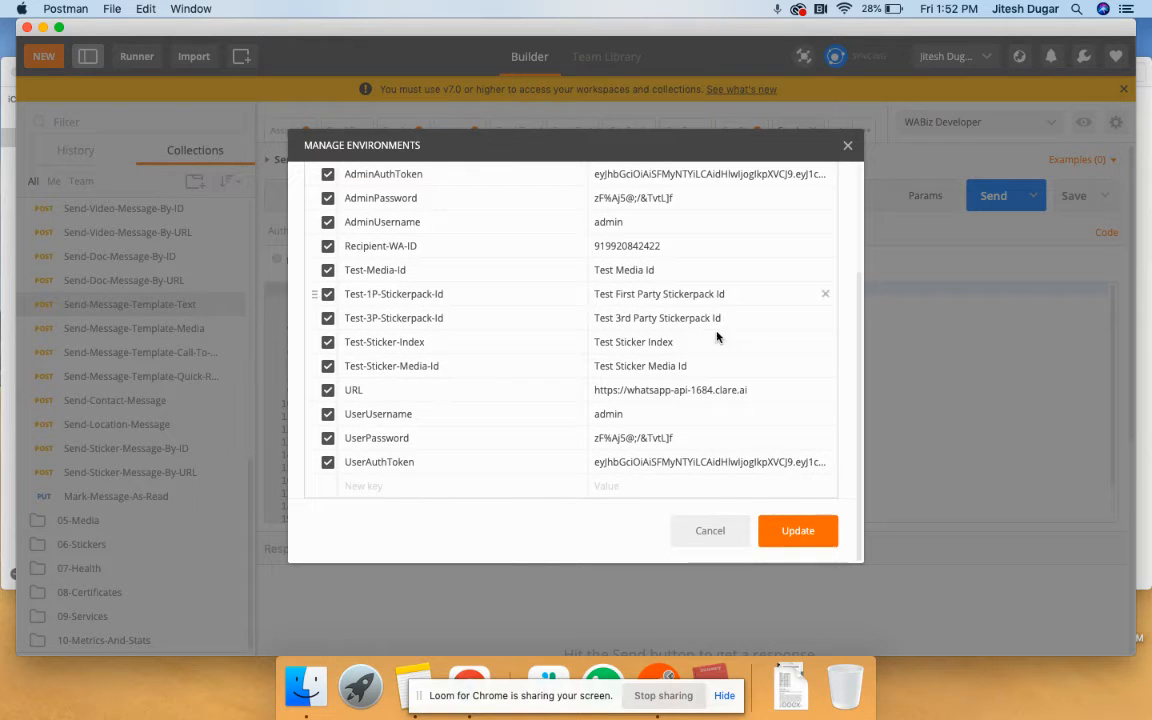
pyautogui.click(782, 531)
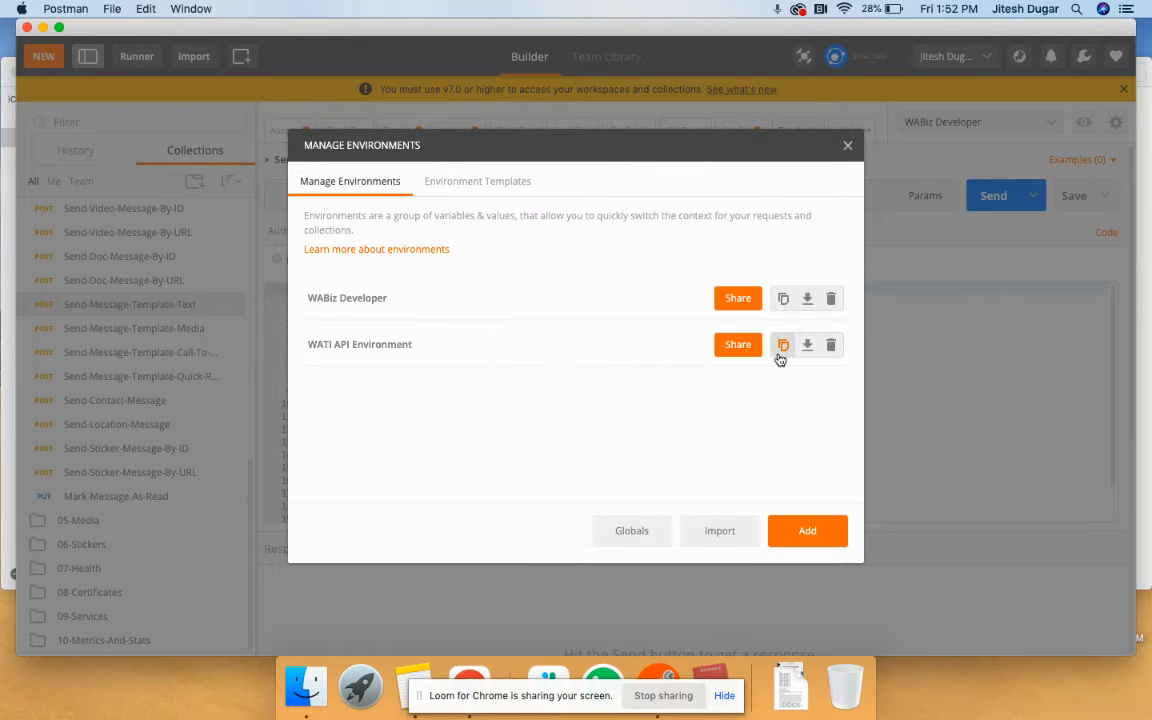
pyautogui.click(847, 148)
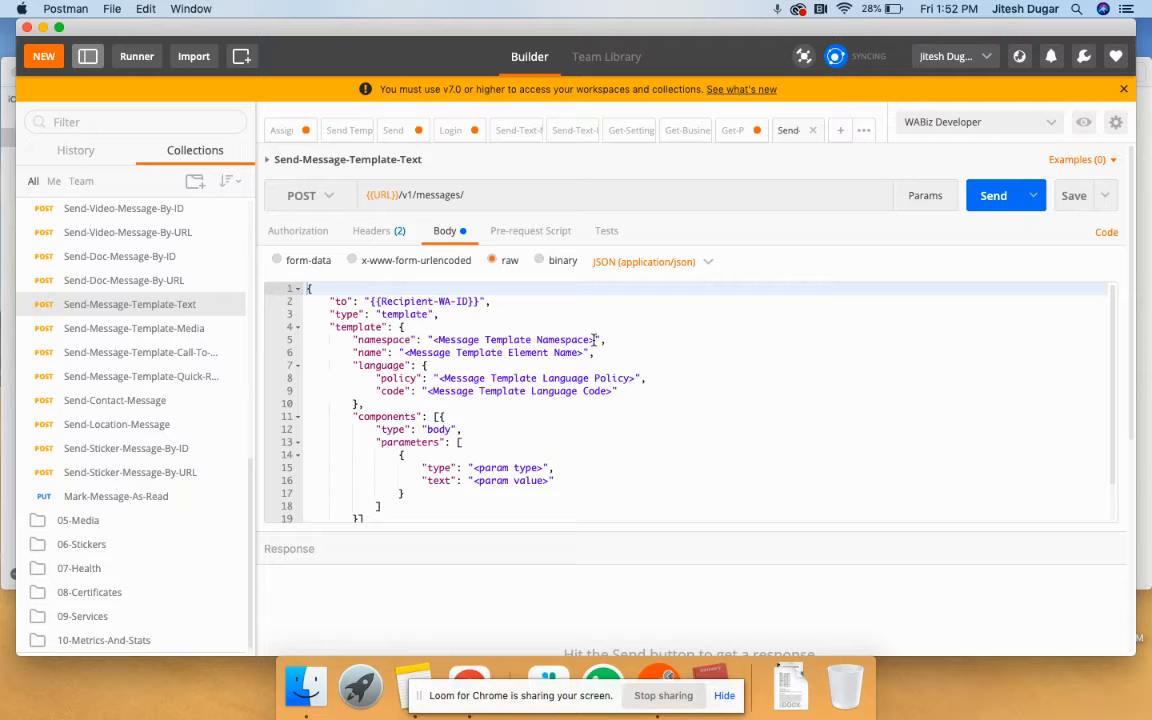
# - Paste the namespace ID from the sandbox doc over the body's namespace placeholder on line 5
pyautogui.moveTo(594, 340); pyautogui.dragTo(433, 340)
pyautogui.hotkey('ctrl', 'Right')
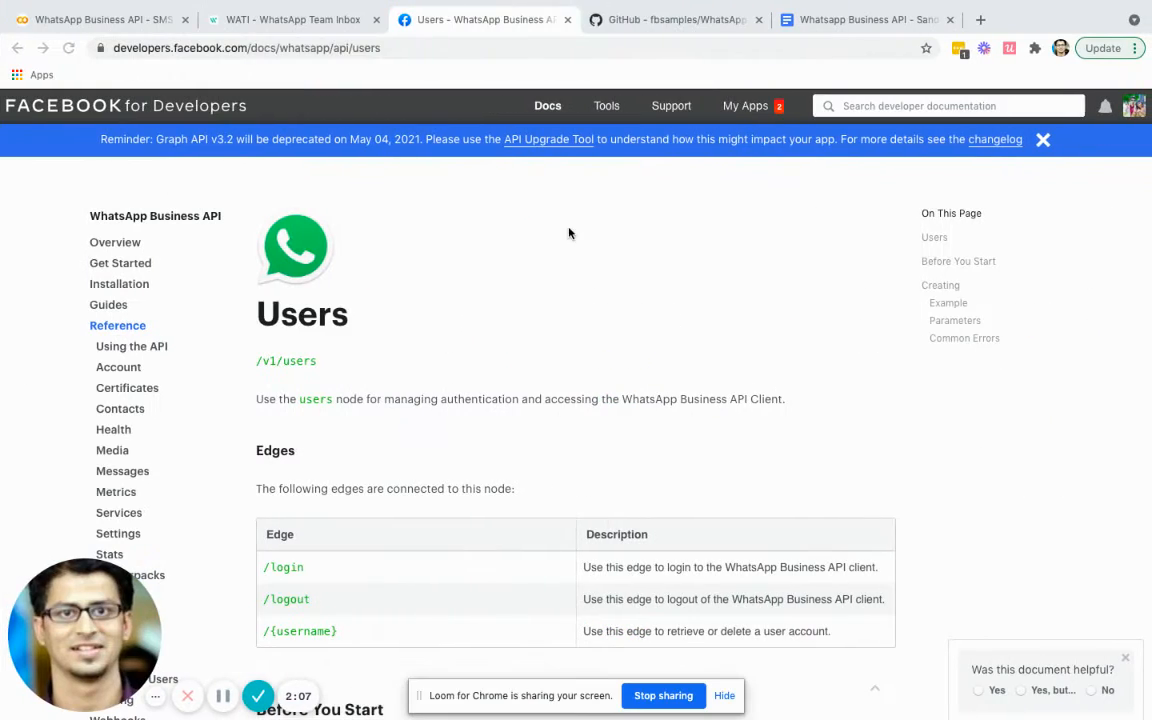
pyautogui.click(805, 19)
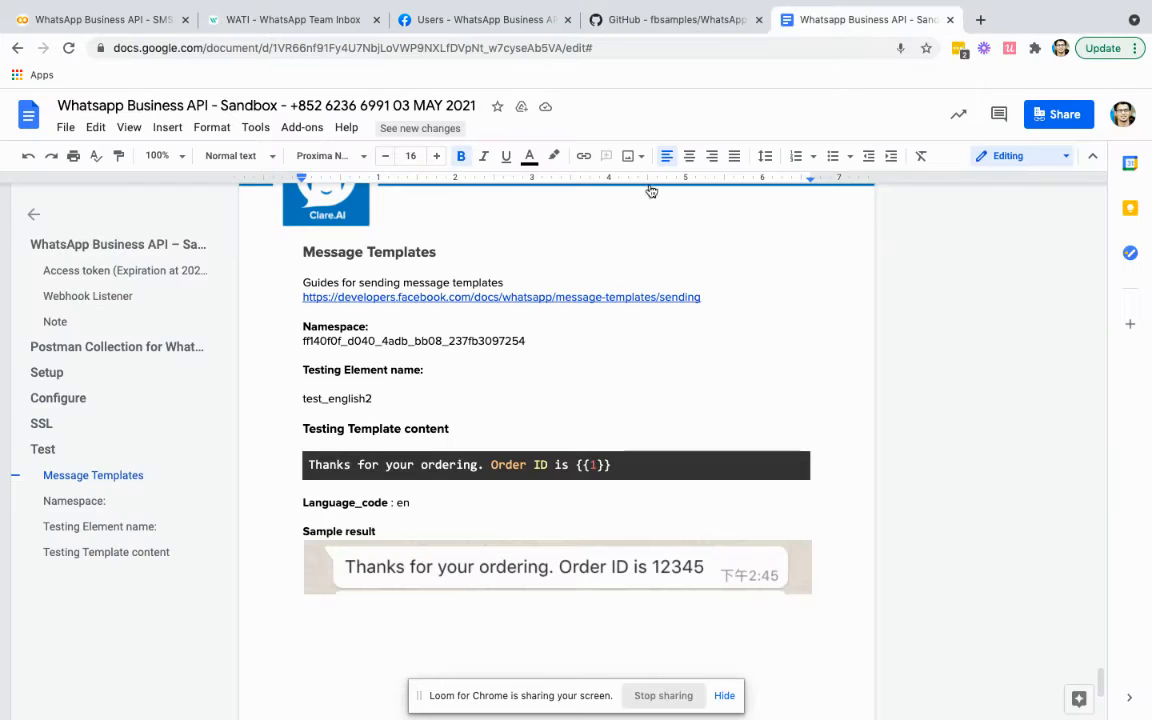
pyautogui.scroll(-1, 600, 250)
pyautogui.doubleClick(442, 301)
pyautogui.hotkey('ctrl', 'Left')
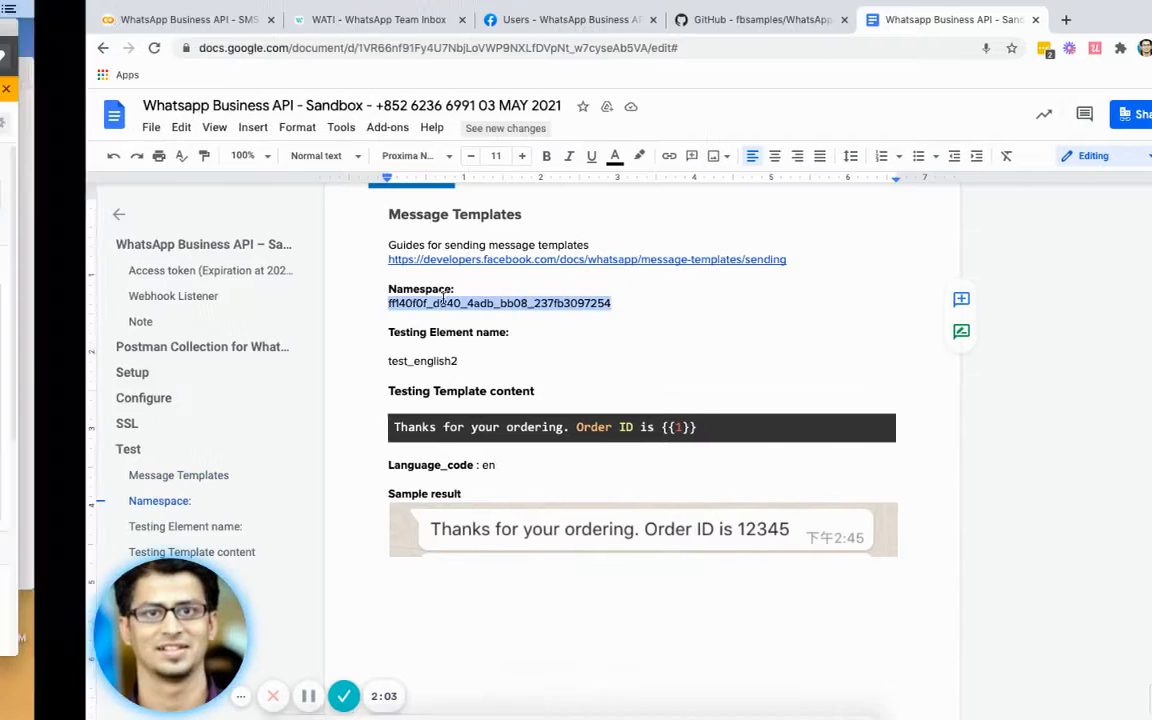
pyautogui.click(573, 344)
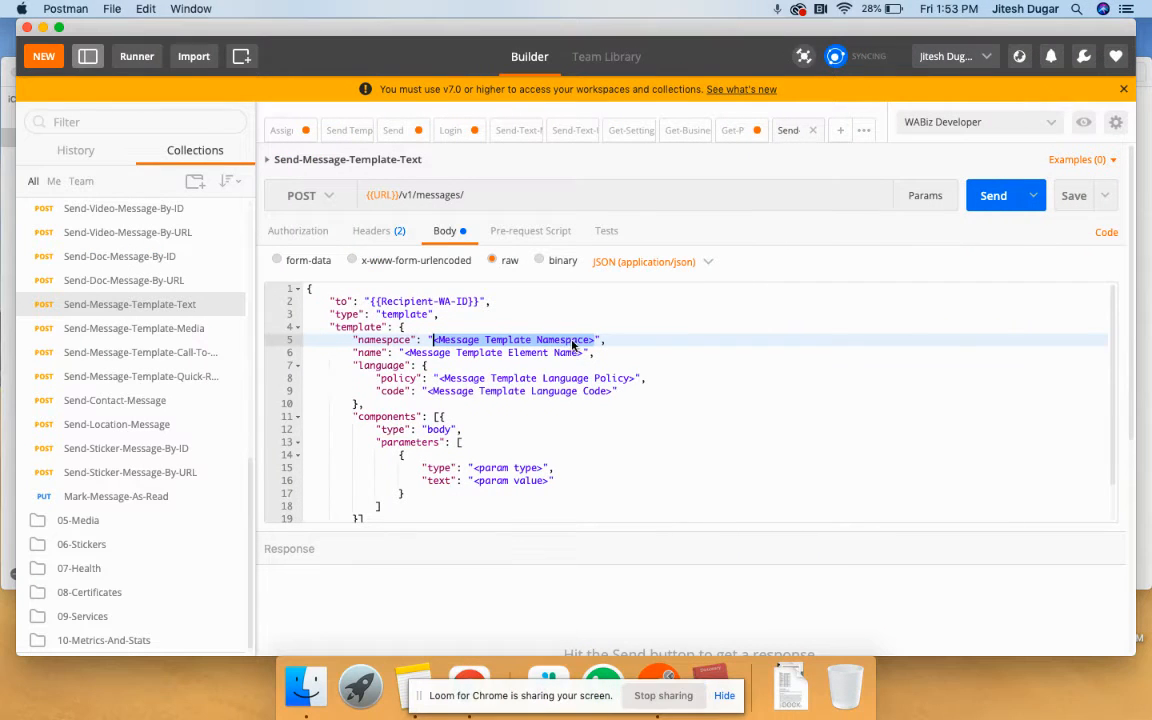
pyautogui.moveTo(597, 341); pyautogui.dragTo(434, 343)
pyautogui.write('ff40f0f_d040_4adb_bb08_237fb3097254')
# - Copy test_english2 from the doc and select the name placeholder on line 6
pyautogui.hotkey('ctrl', 'Right')
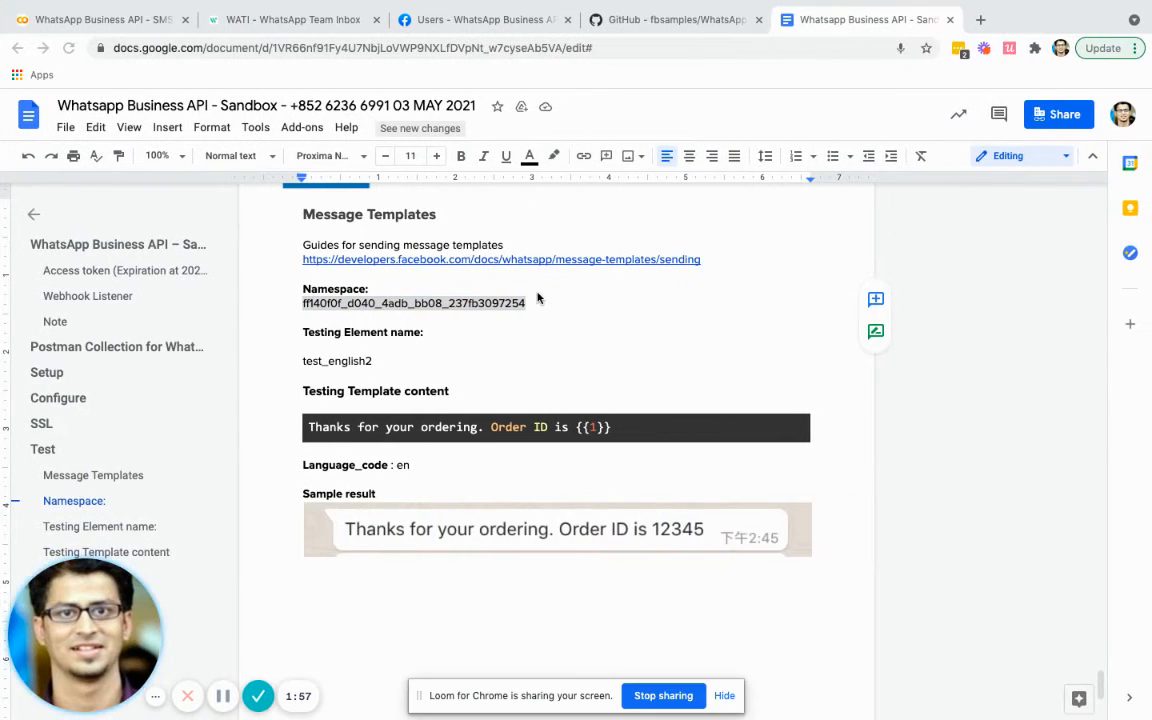
pyautogui.doubleClick(363, 358)
pyautogui.press('super+c')
pyautogui.hotkey('ctrl', 'Left')
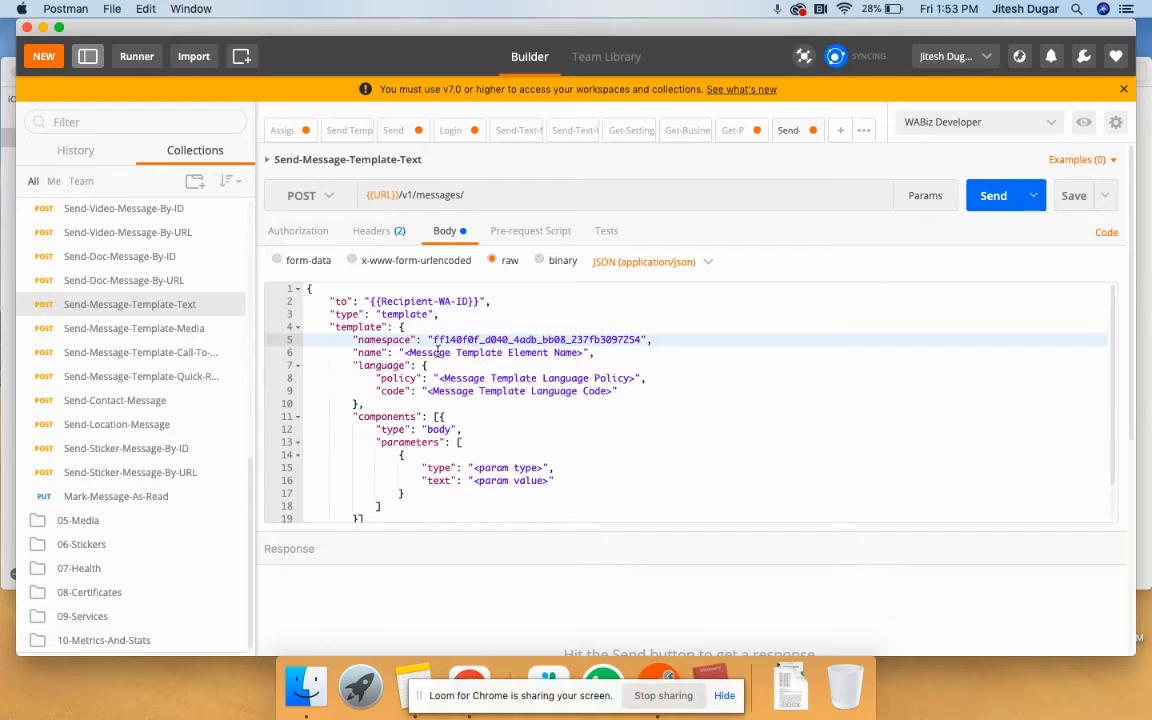
pyautogui.moveTo(405, 353); pyautogui.dragTo(444, 378)
# - Paste test_english2 as the template name and complete the policy as 'deterministic'
pyautogui.press('super+v')
pyautogui.write('de')
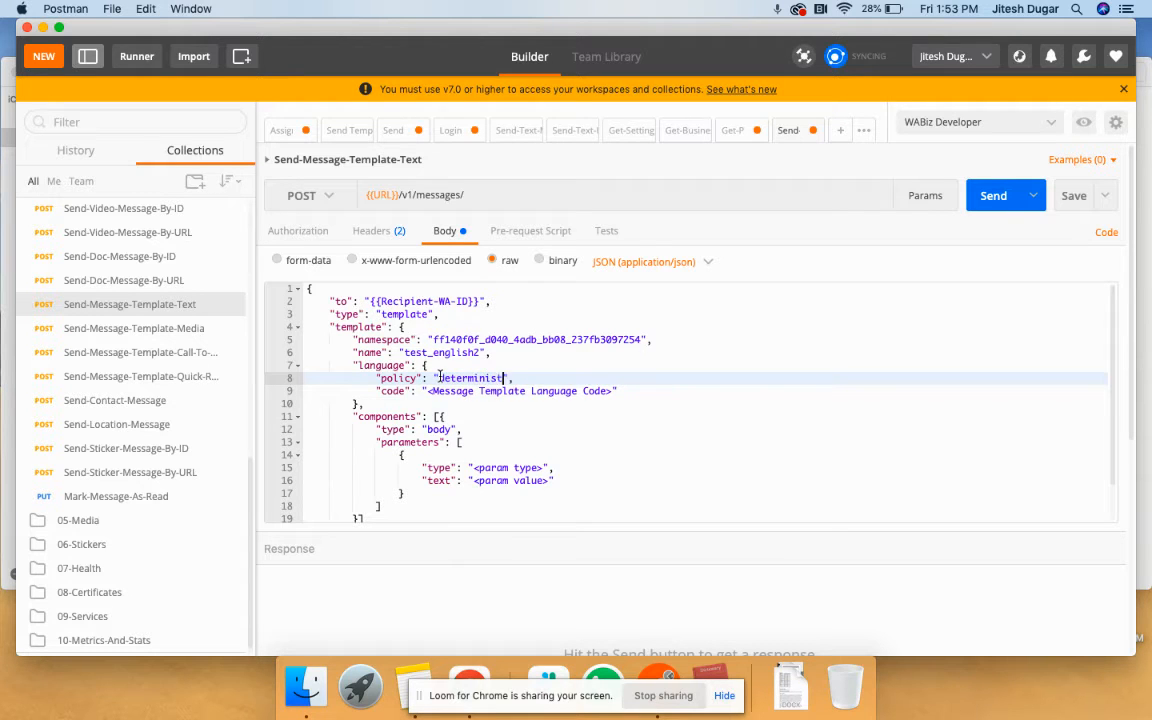
pyautogui.hotkey('ctrl', 'Right')
pyautogui.hotkey('ctrl', 'Left')
# - Set the language code on line 9 to en, checking the sandbox notes
pyautogui.moveTo(612, 391); pyautogui.dragTo(437, 393)
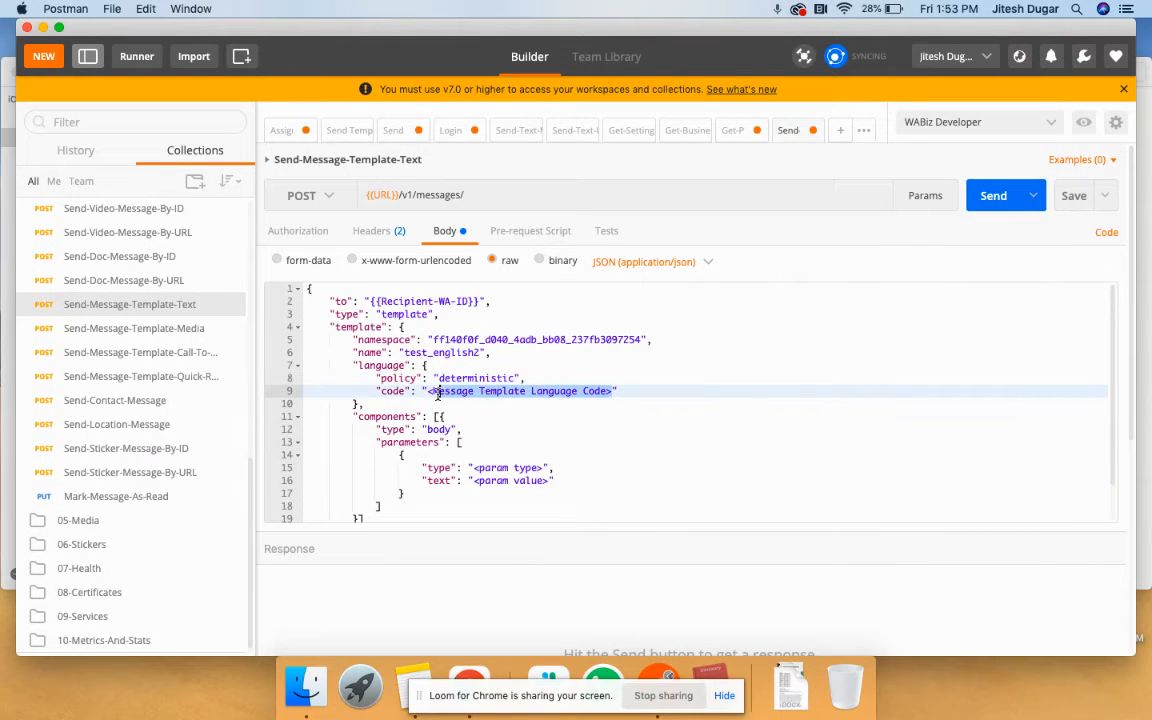
pyautogui.hotkey('ctrl', 'Right')
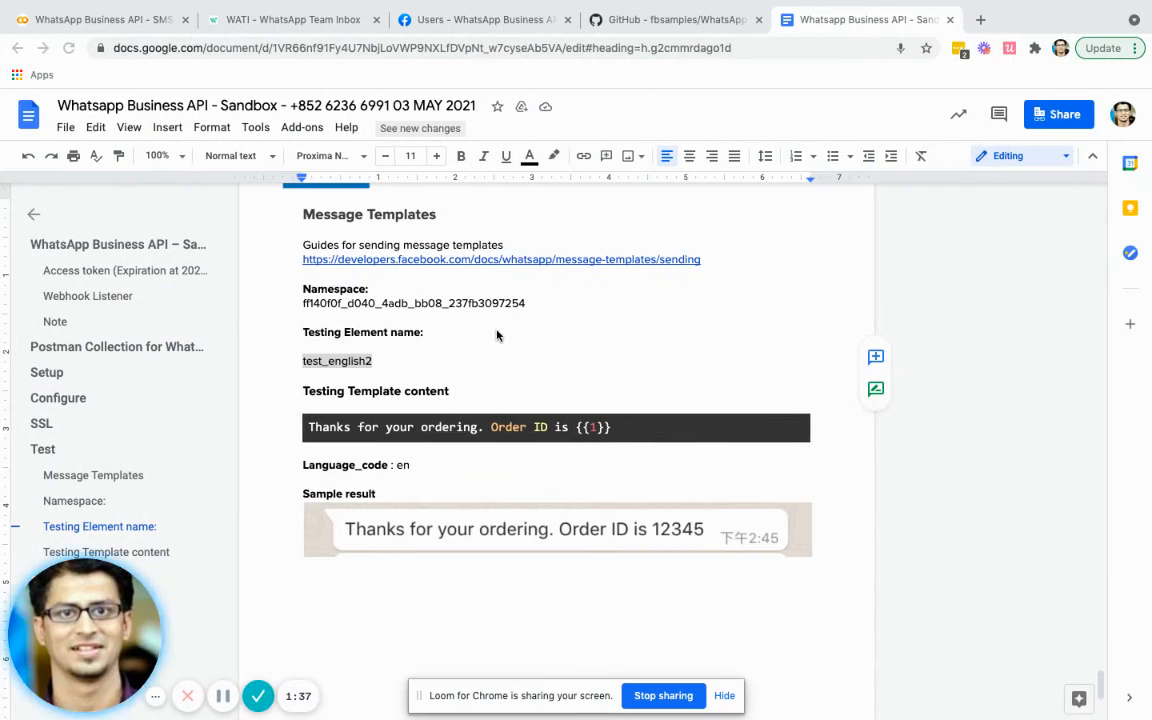
pyautogui.scroll(-1, 399, 389)
pyautogui.scroll(1, 401, 391)
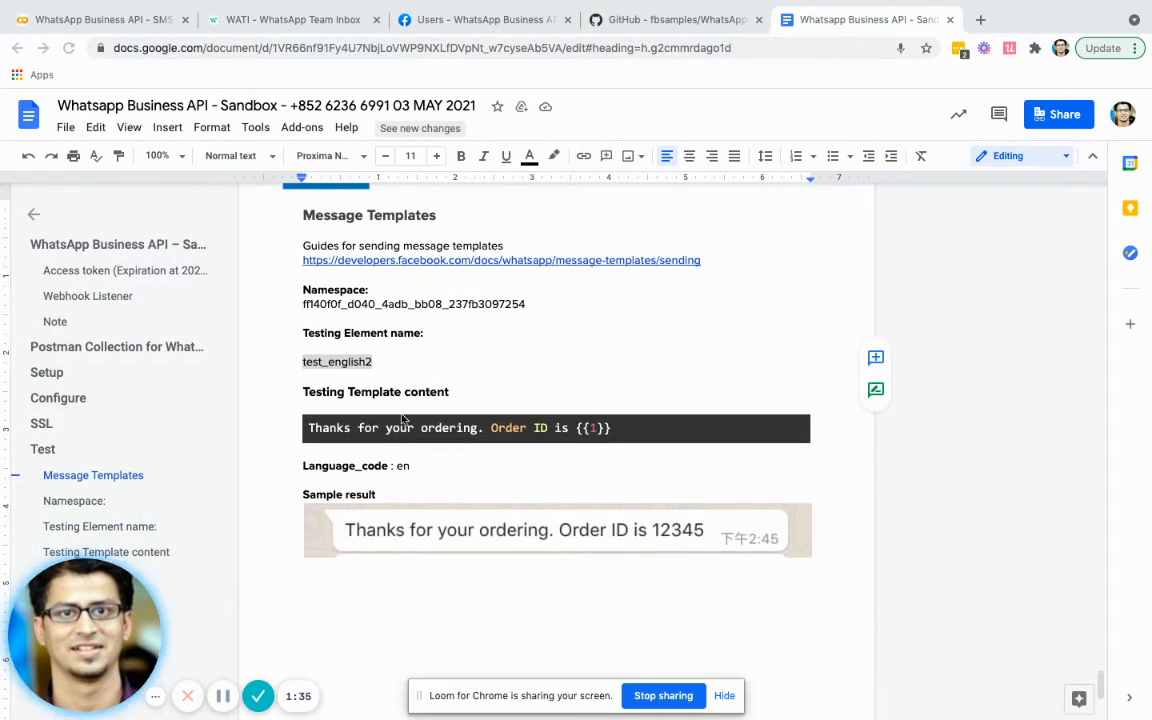
pyautogui.hotkey('ctrl', 'Left')
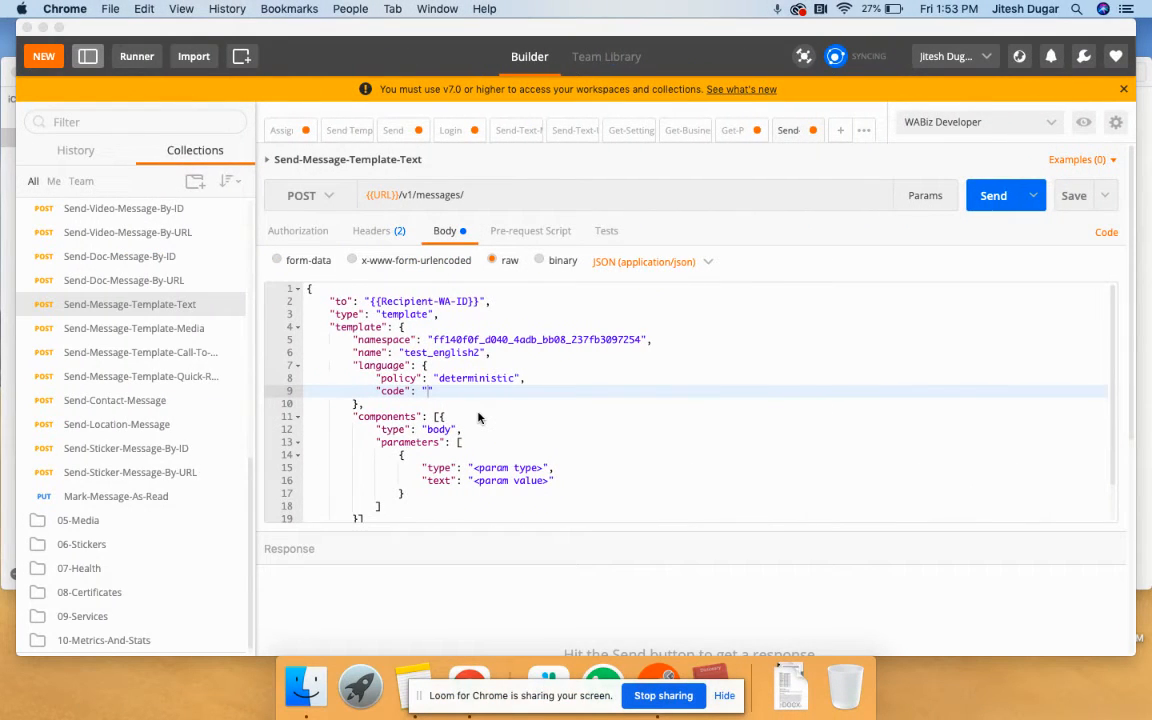
pyautogui.click(433, 398)
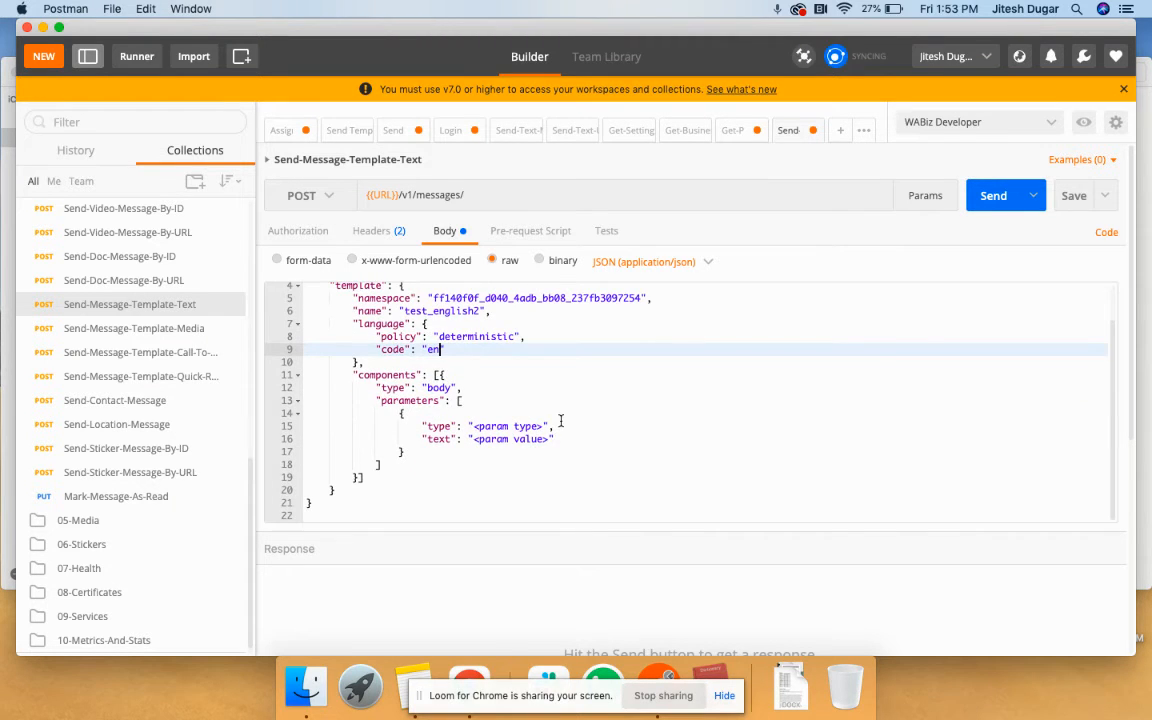
pyautogui.hotkey('ctrl', 'Right')
pyautogui.scroll(-1, 535, 468)
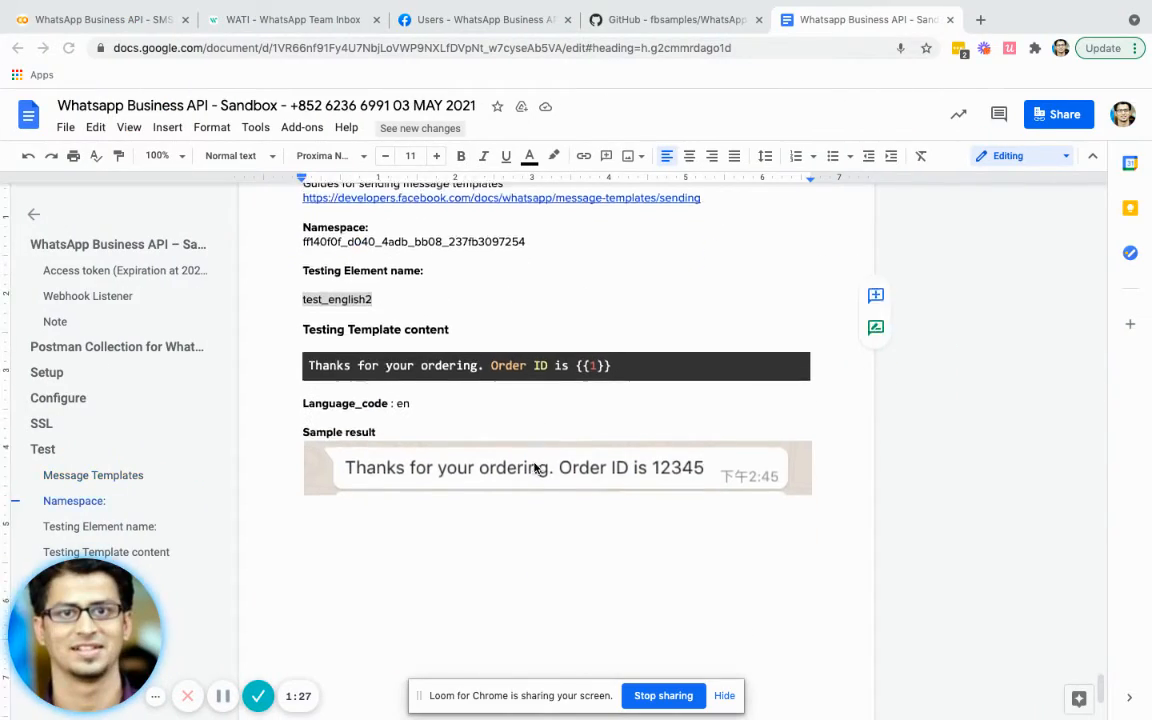
pyautogui.hotkey('ctrl', 'Left')
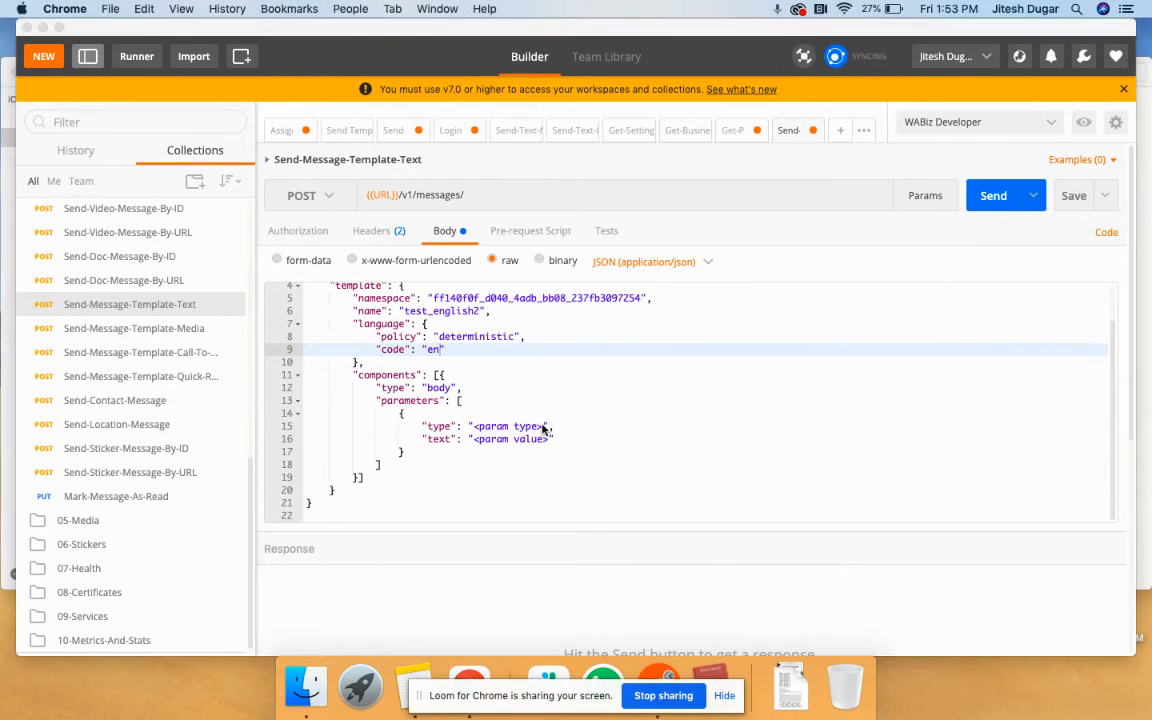
# - Set the parameter type to text and the parameter value to 12345
pyautogui.click(545, 428)
pyautogui.moveTo(545, 428); pyautogui.dragTo(475, 428)
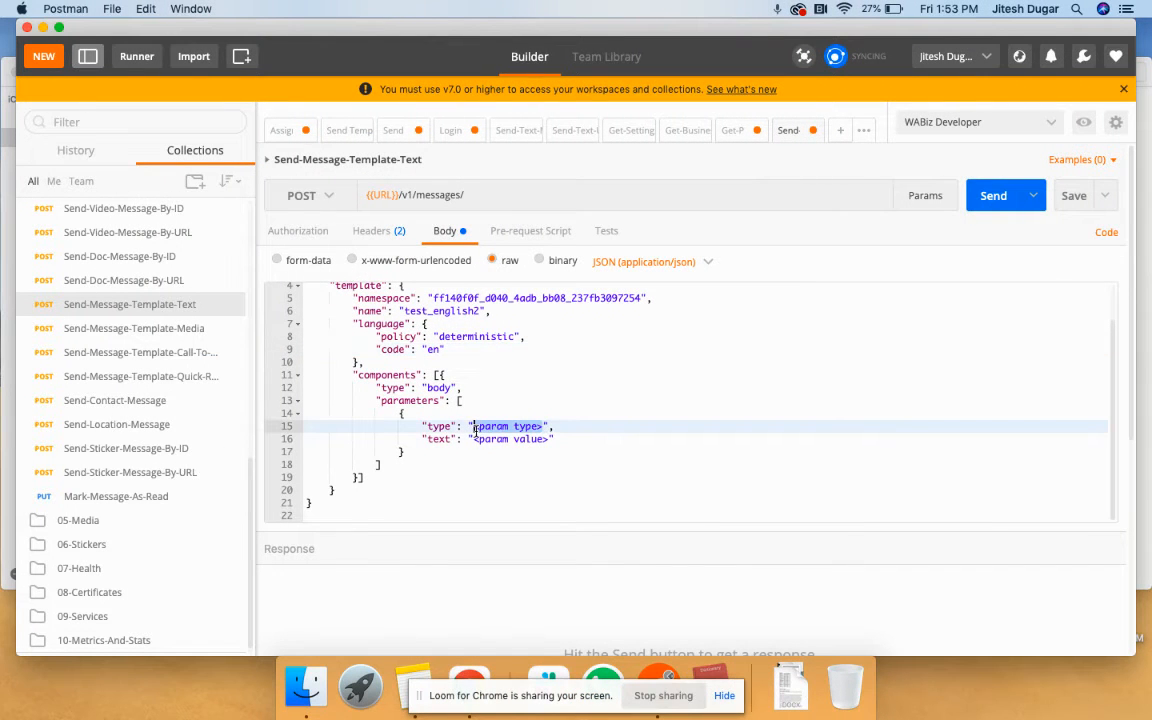
pyautogui.write('text')
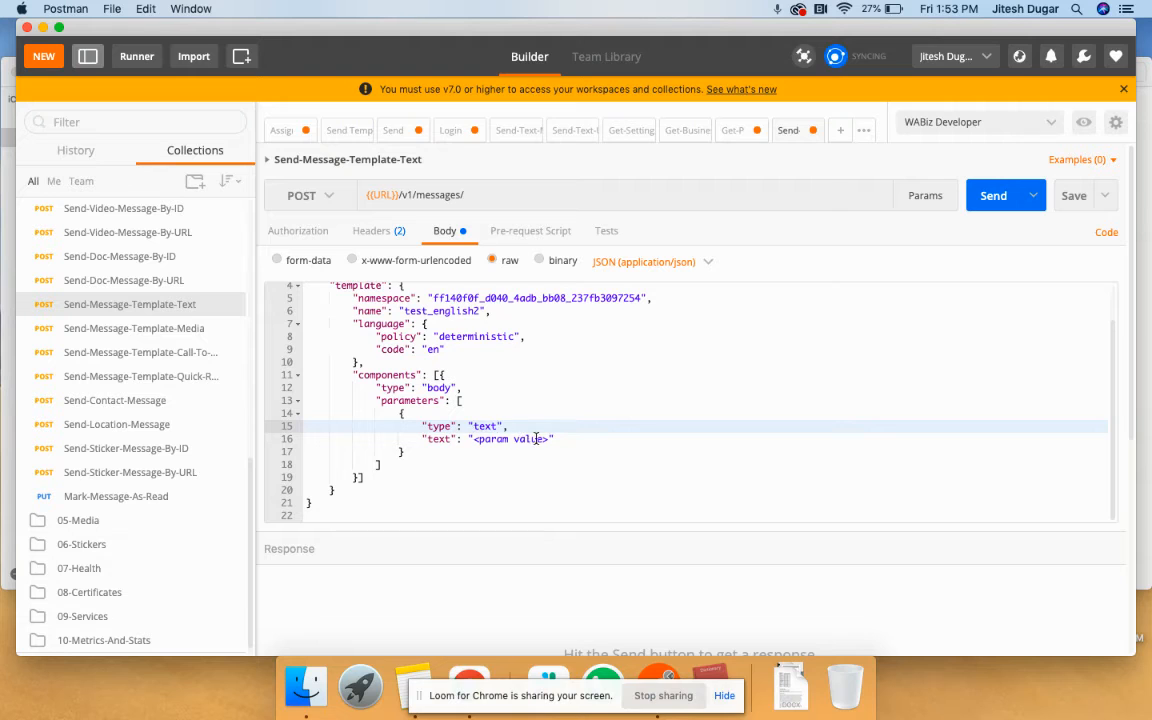
pyautogui.moveTo(548, 439); pyautogui.dragTo(472, 441)
pyautogui.press('BackSpace')
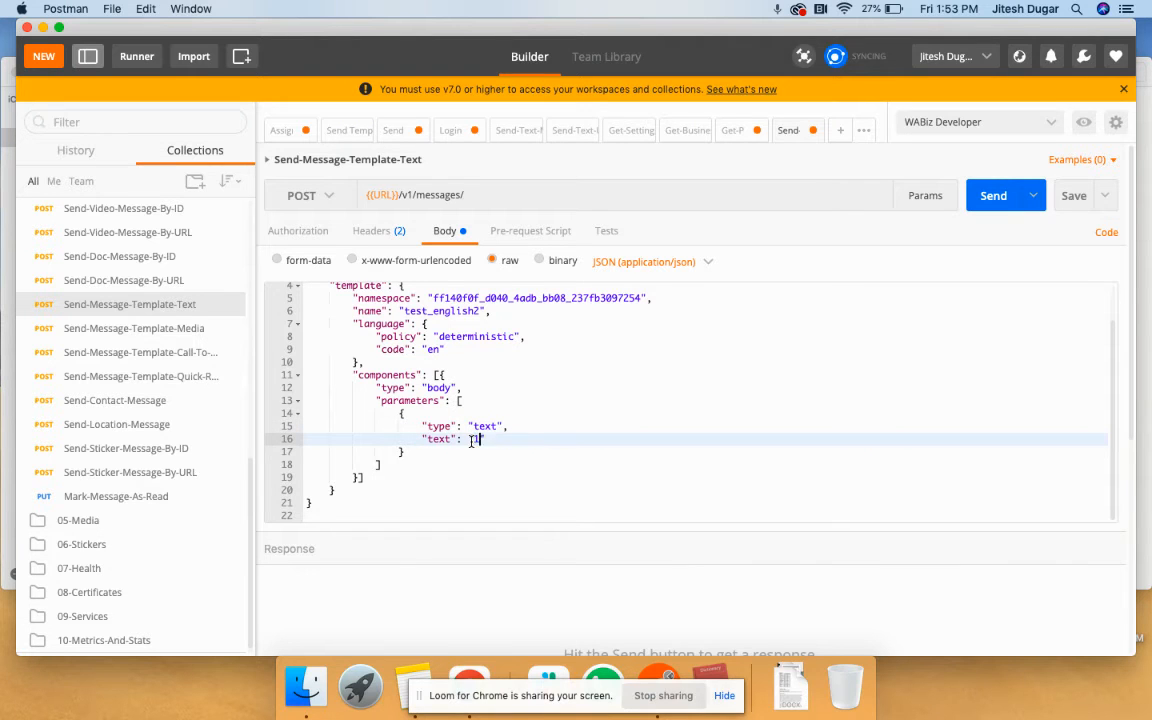
pyautogui.write('12345')
pyautogui.scroll(2, 686, 386)
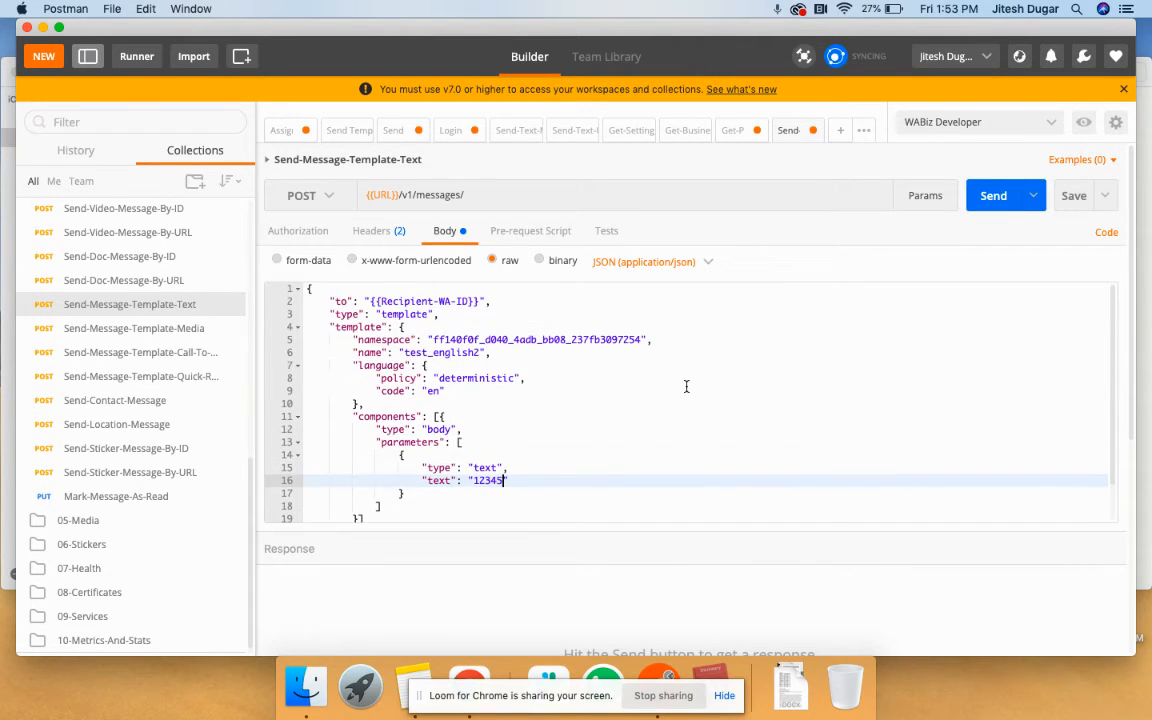
# - Send the template request, review the 404 'unknown contact' error, and expand 03-Contacts
pyautogui.click(970, 193)
pyautogui.scroll(-2, 620, 440)
pyautogui.scroll(-5, 599, 617)
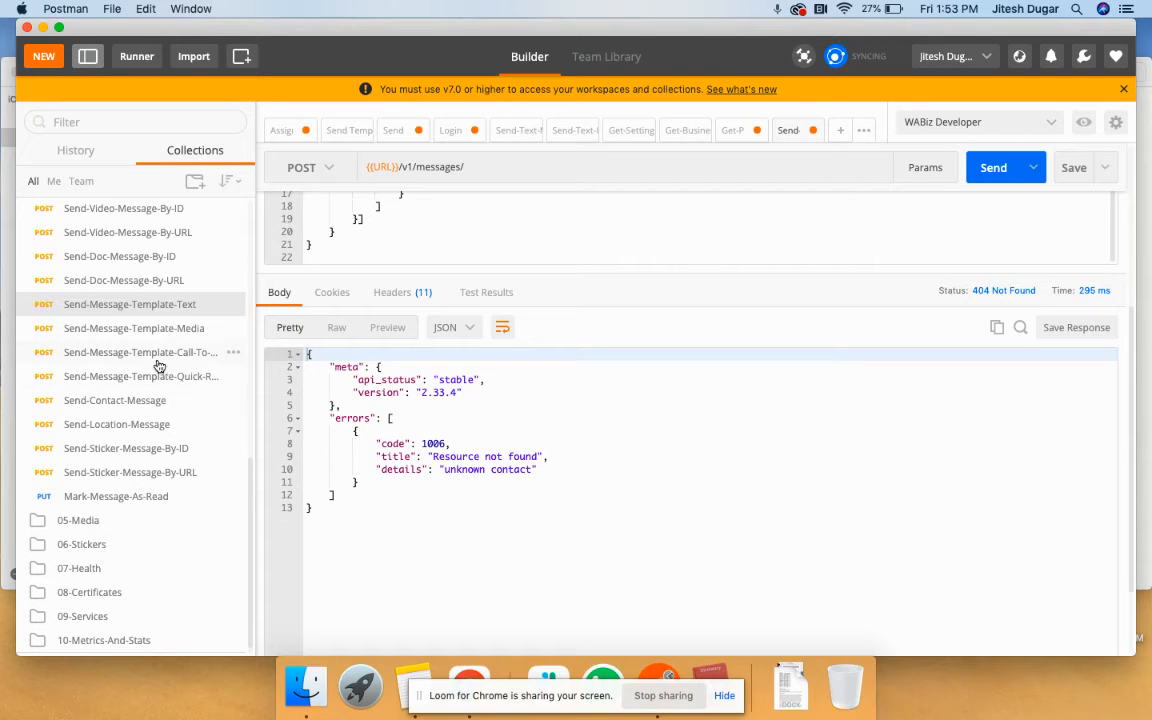
pyautogui.scroll(10, 159, 366)
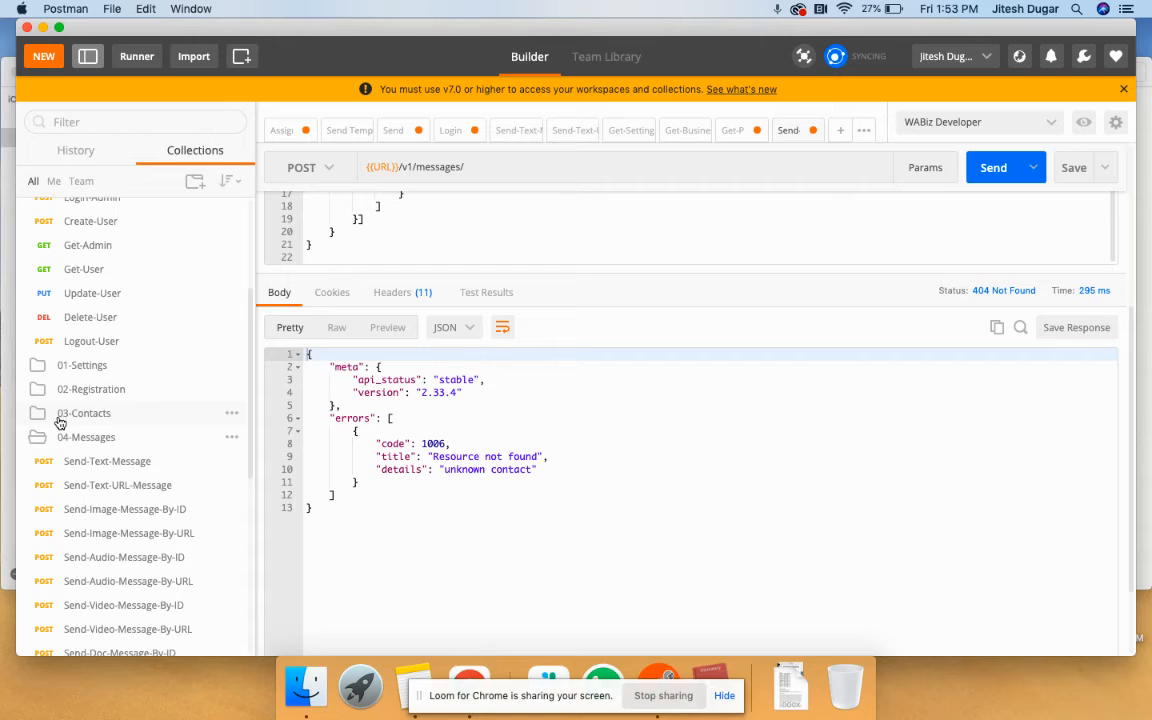
pyautogui.click(60, 418)
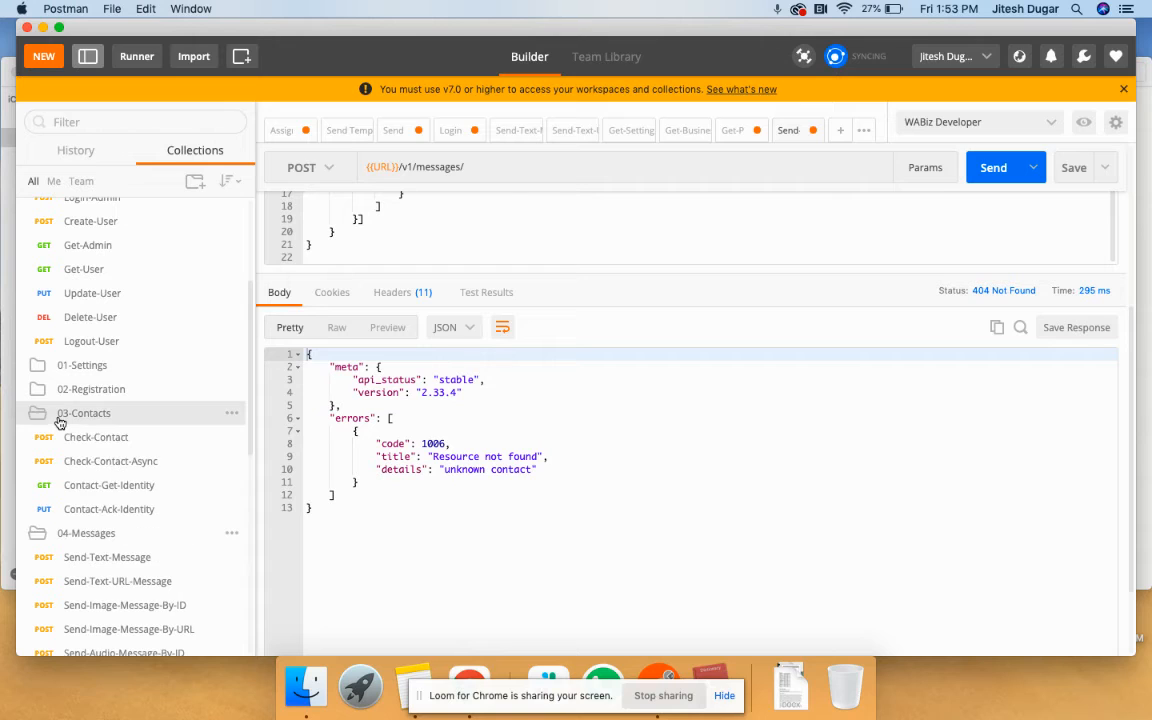
# - In the Check-Contact body, enter the recipient's phone number in contacts and delete the force_check and blocking lines
pyautogui.click(107, 442)
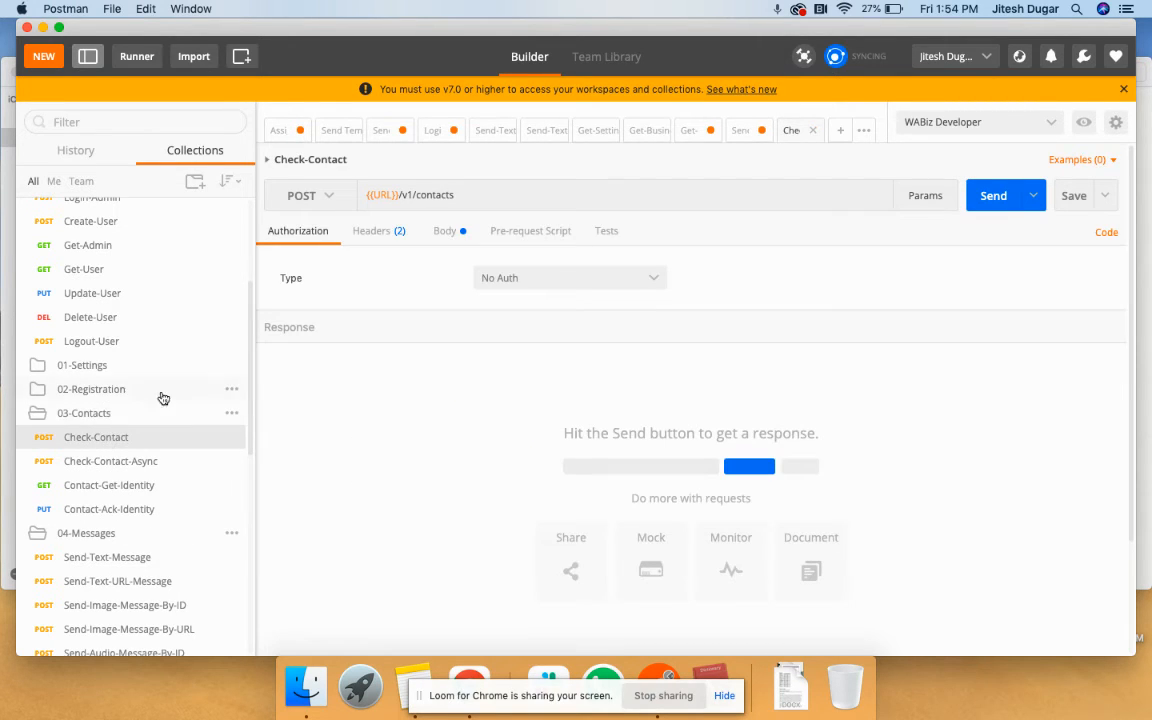
pyautogui.click(446, 232)
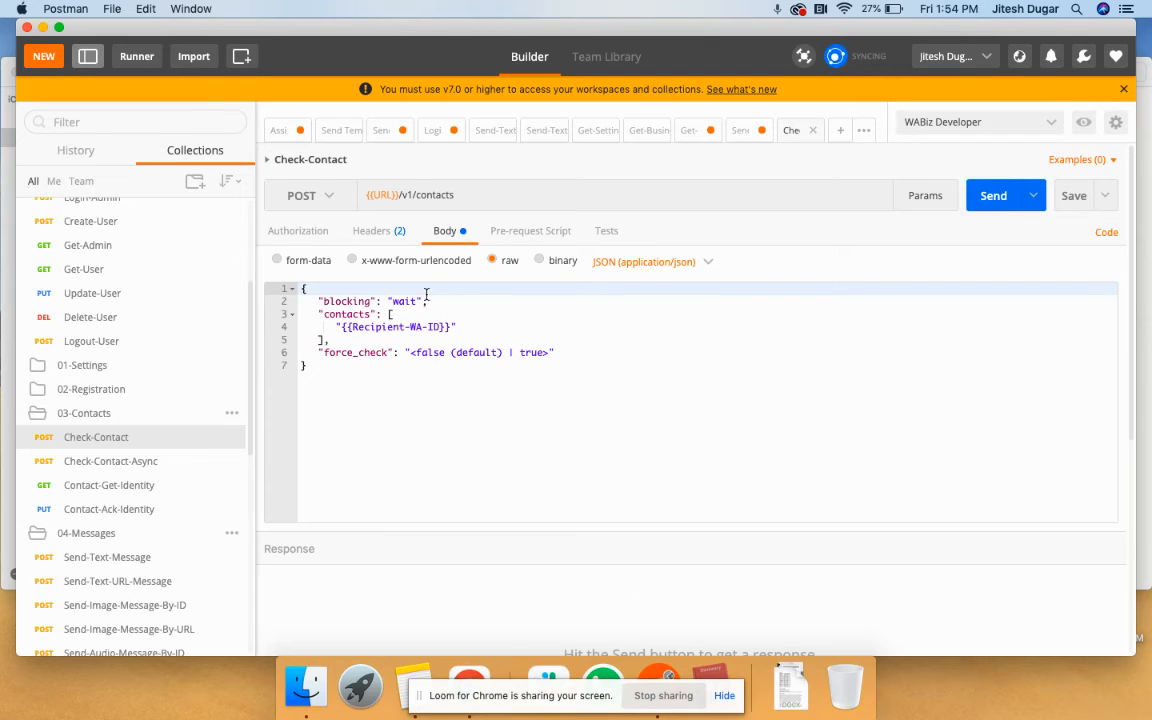
pyautogui.moveTo(452, 326); pyautogui.dragTo(344, 328)
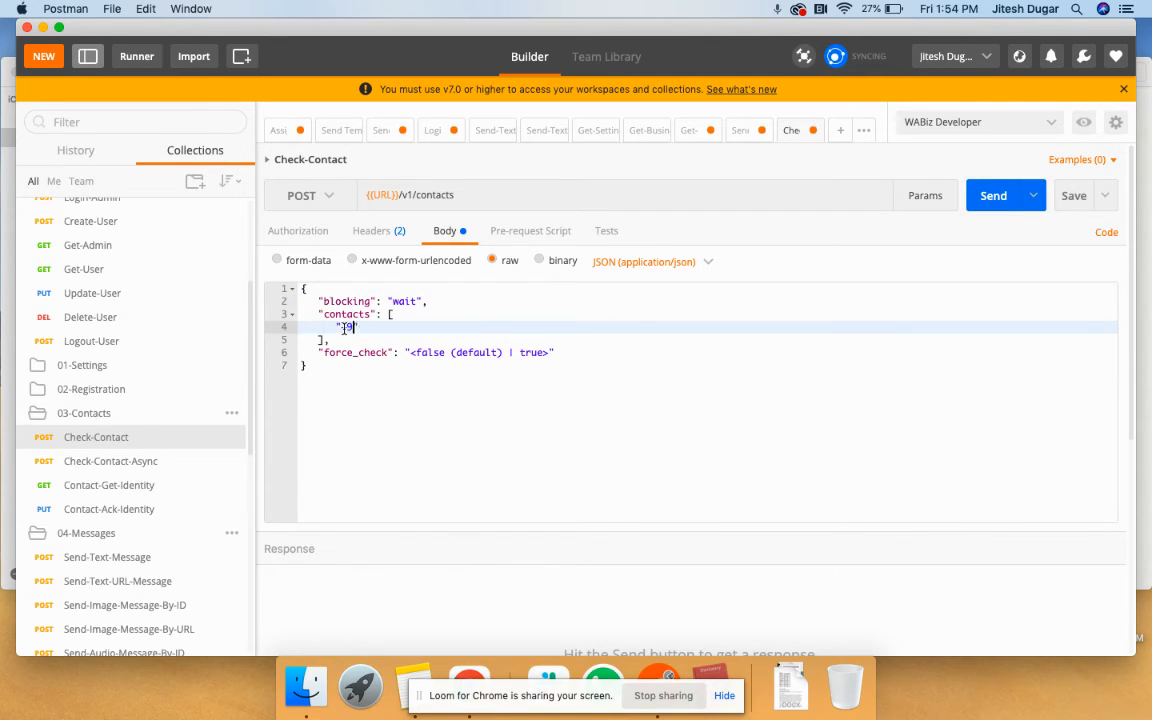
pyautogui.moveTo(571, 352); pyautogui.dragTo(291, 349)
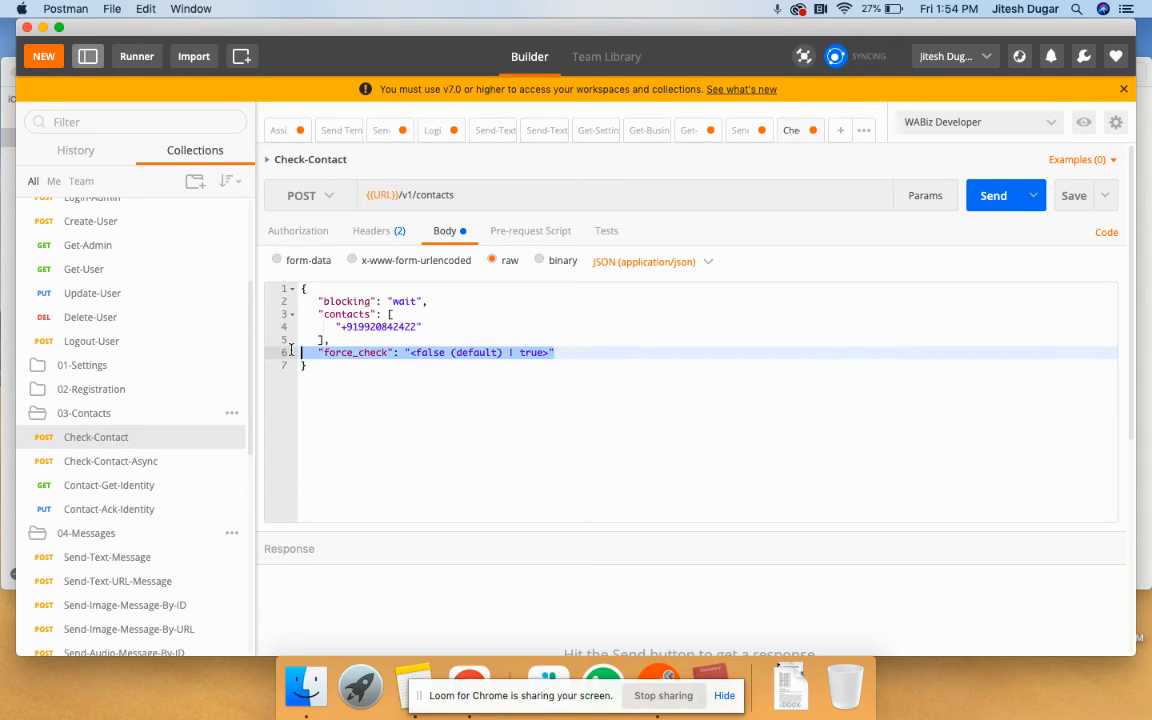
pyautogui.press('BackSpace')
pyautogui.press('BackSpace')
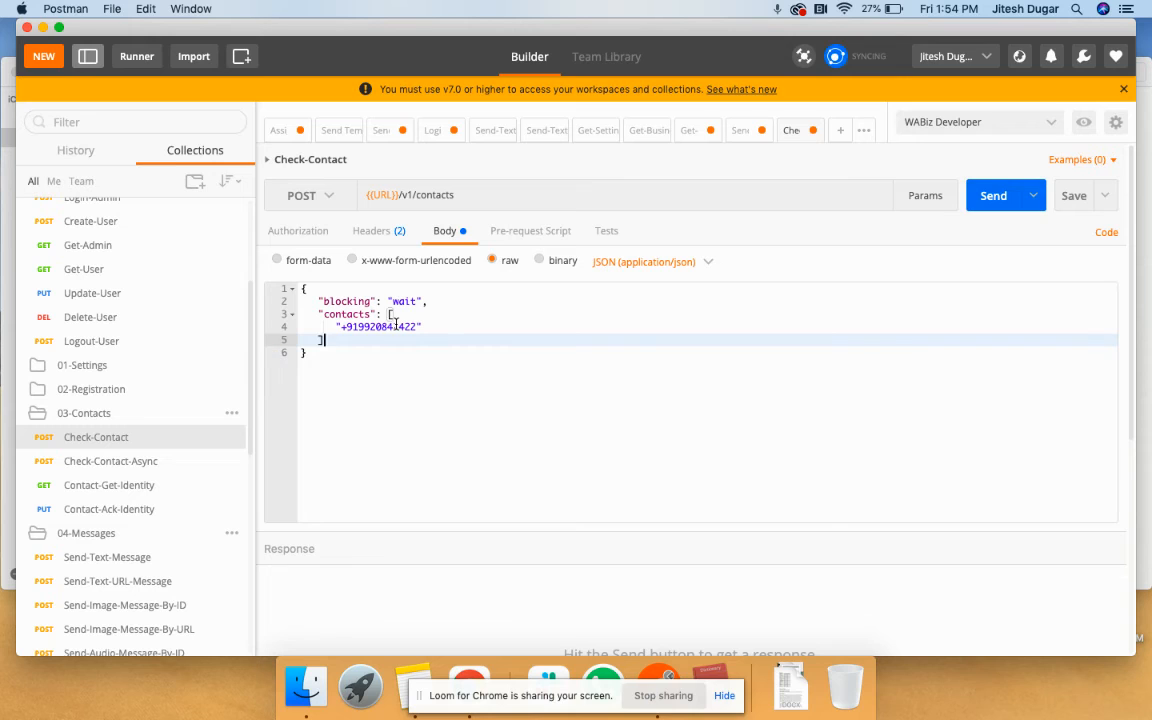
pyautogui.moveTo(461, 298); pyautogui.dragTo(293, 304)
pyautogui.press('BackSpace')
pyautogui.press('BackSpace')
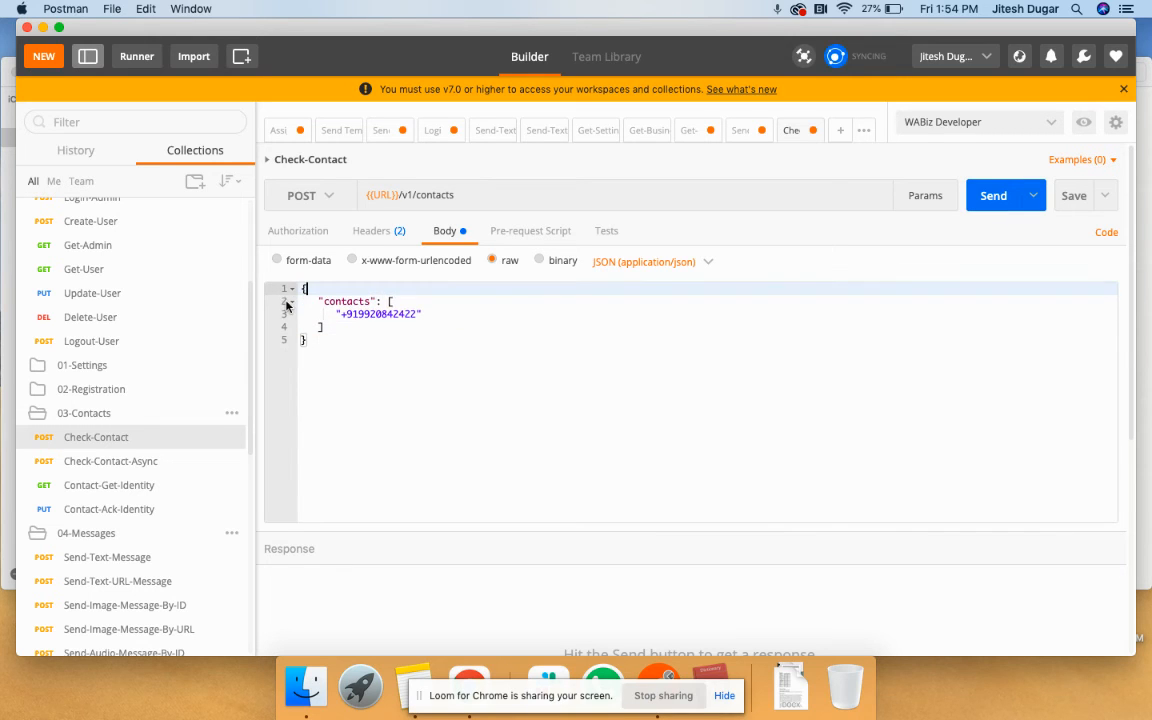
# - Send the contact check and confirm the 200 OK response marks the contact valid
pyautogui.click(995, 196)
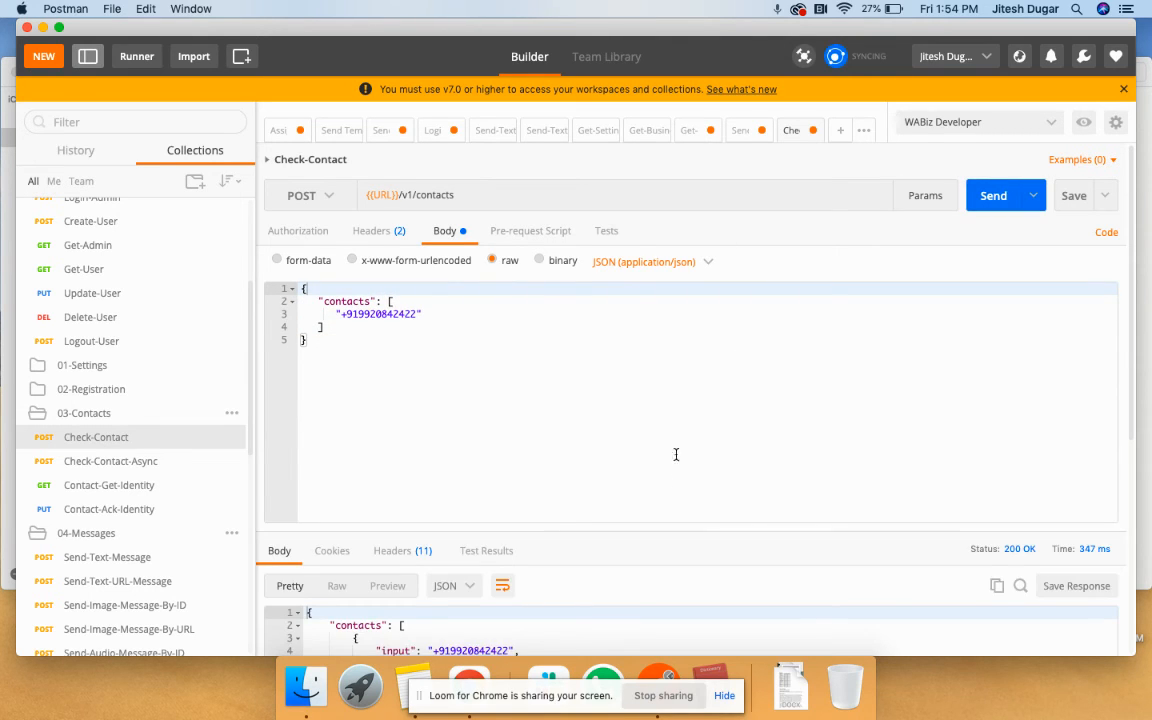
pyautogui.scroll(-5, 676, 455)
pyautogui.scroll(5, 666, 480)
pyautogui.click(988, 184)
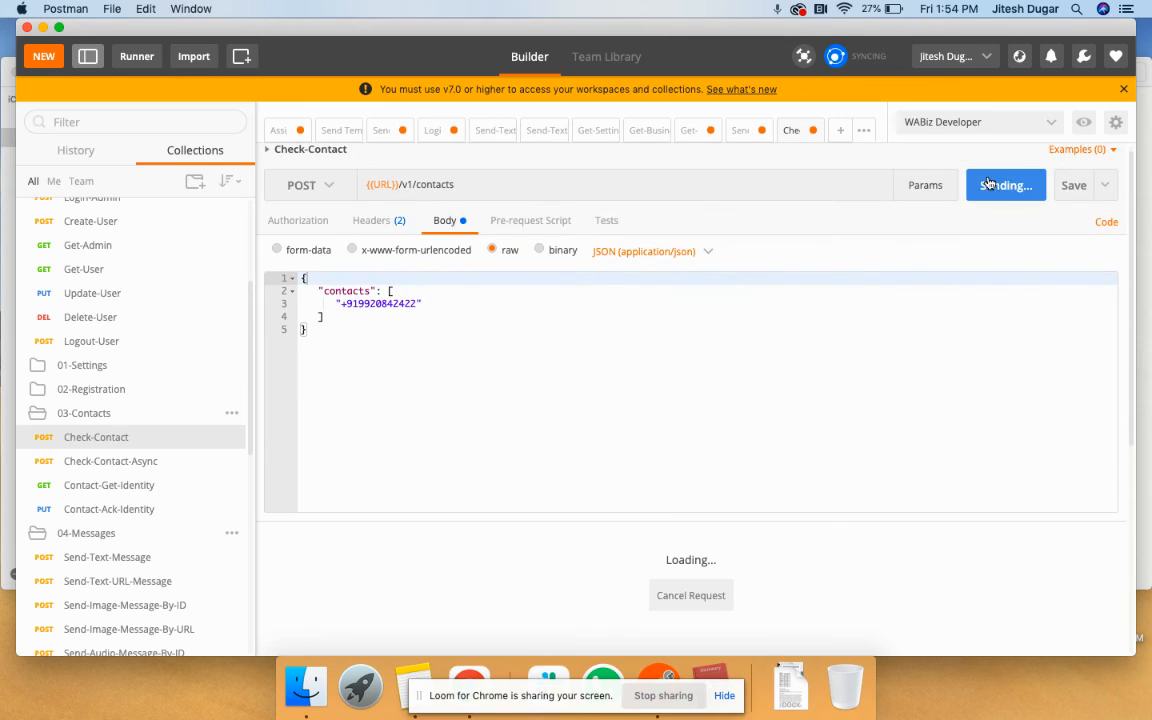
pyautogui.scroll(-3, 772, 449)
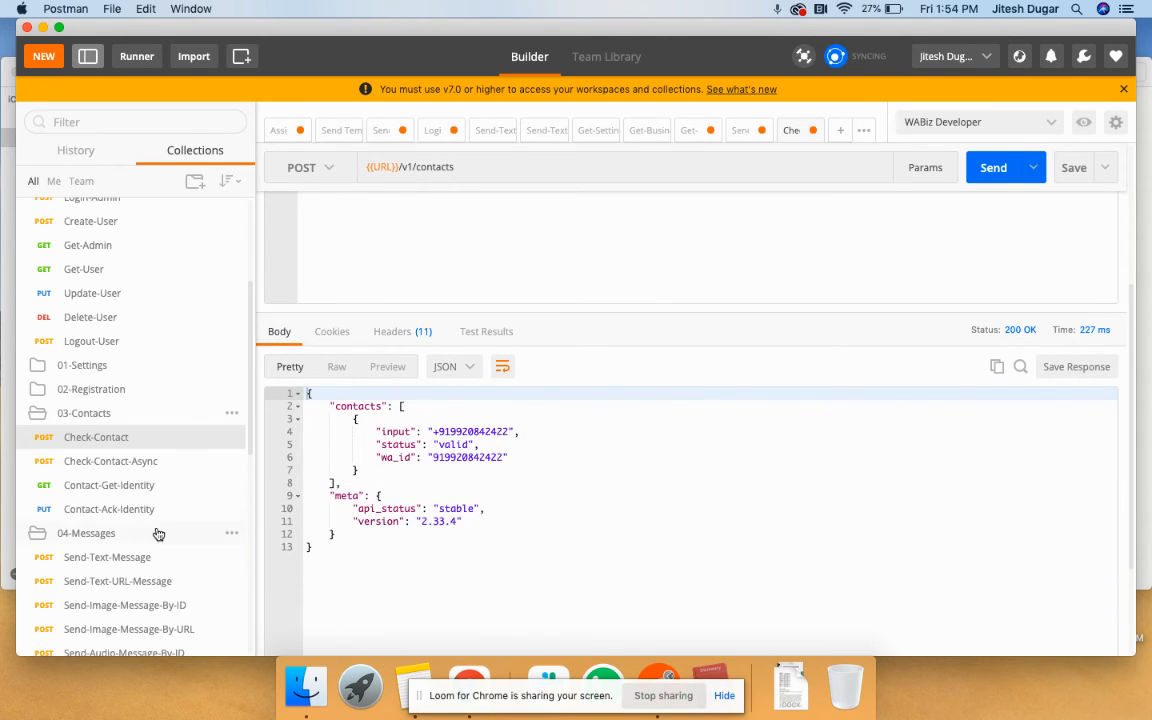
pyautogui.scroll(-10, 159, 535)
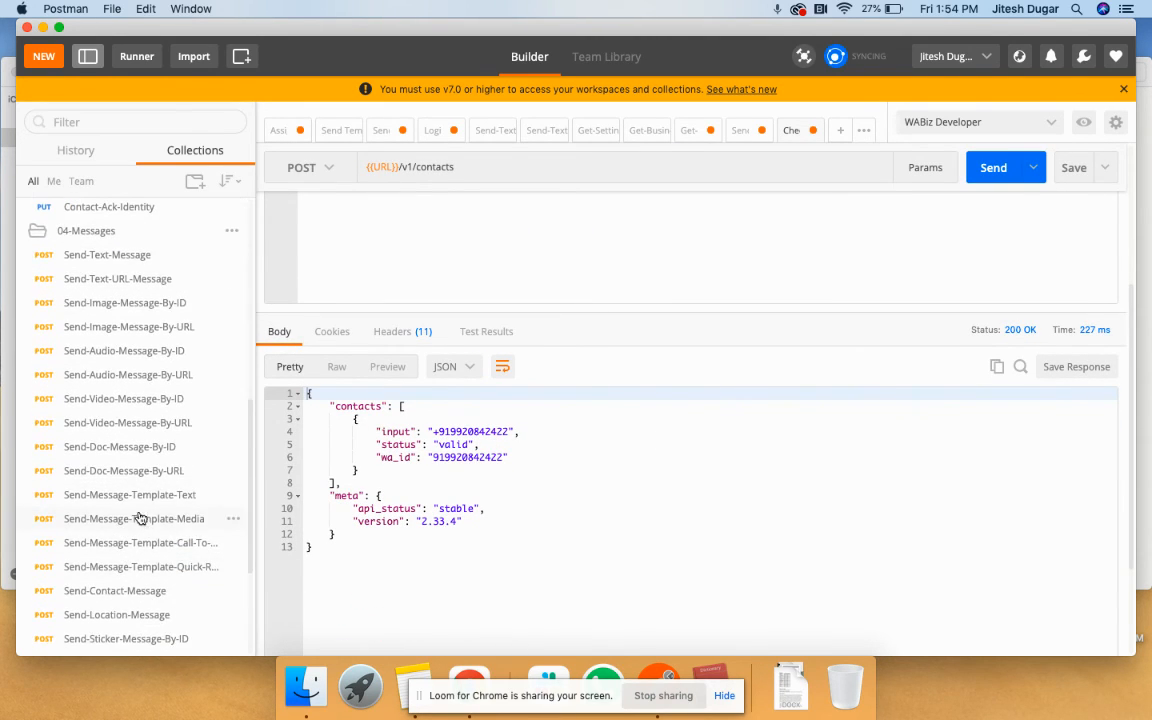
pyautogui.click(128, 495)
# - Resend the template request, read the 400 error 1009 namespace mismatch, then view the notes' Namespace entry
pyautogui.scroll(5, 663, 406)
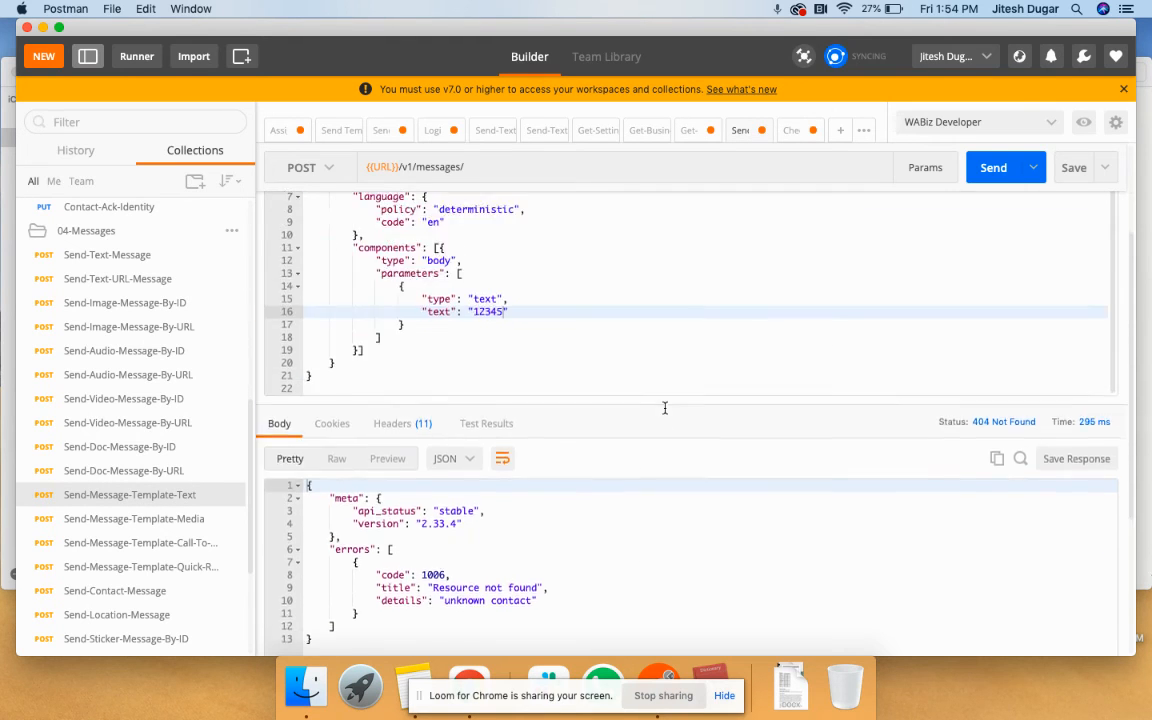
pyautogui.click(990, 193)
pyautogui.scroll(-1, 680, 381)
pyautogui.scroll(-5, 680, 381)
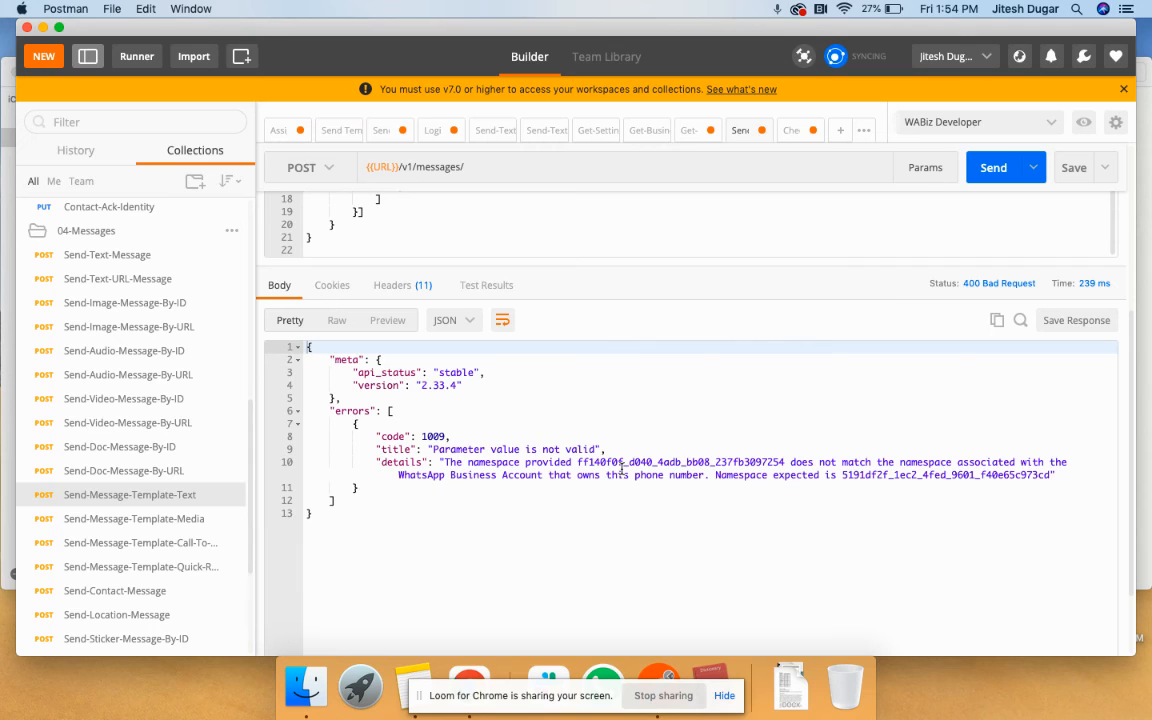
pyautogui.scroll(1, 621, 468)
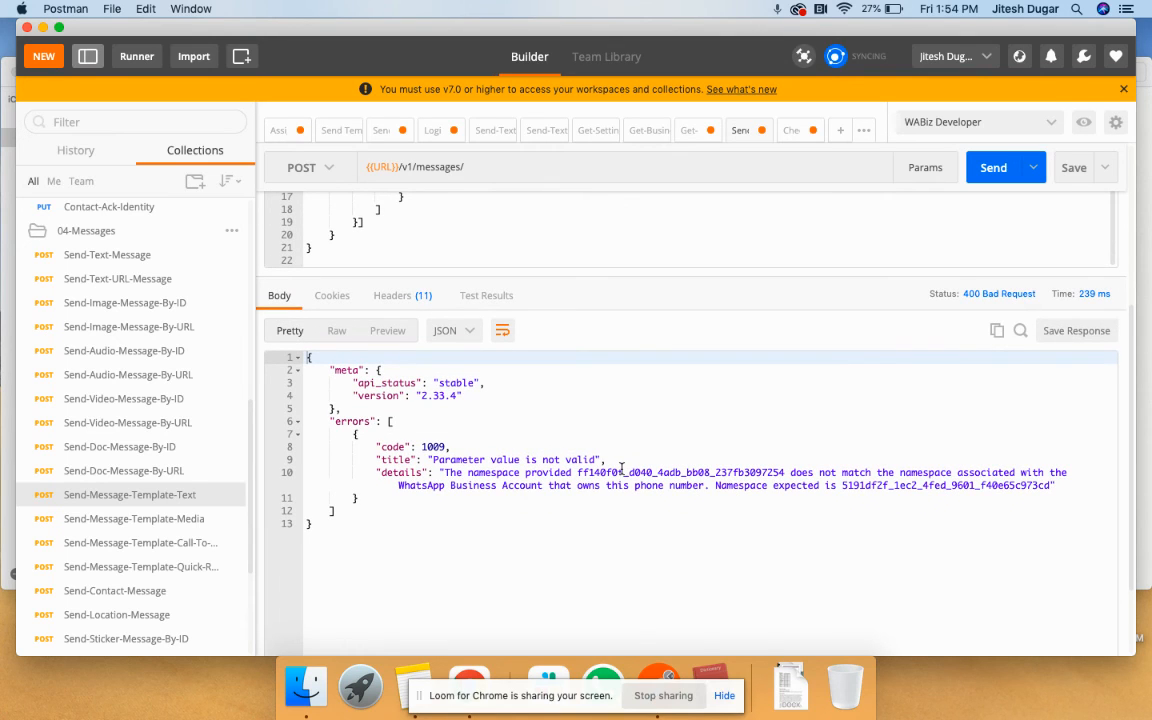
pyautogui.scroll(1, 613, 488)
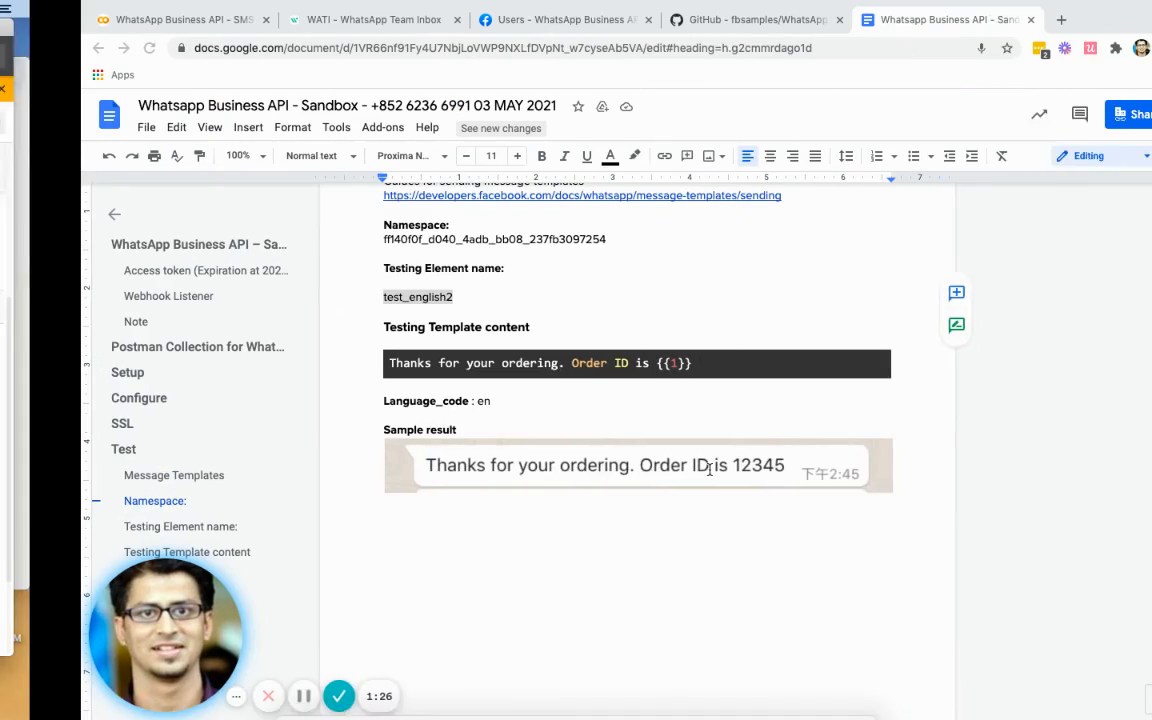
pyautogui.scroll(1, 751, 311)
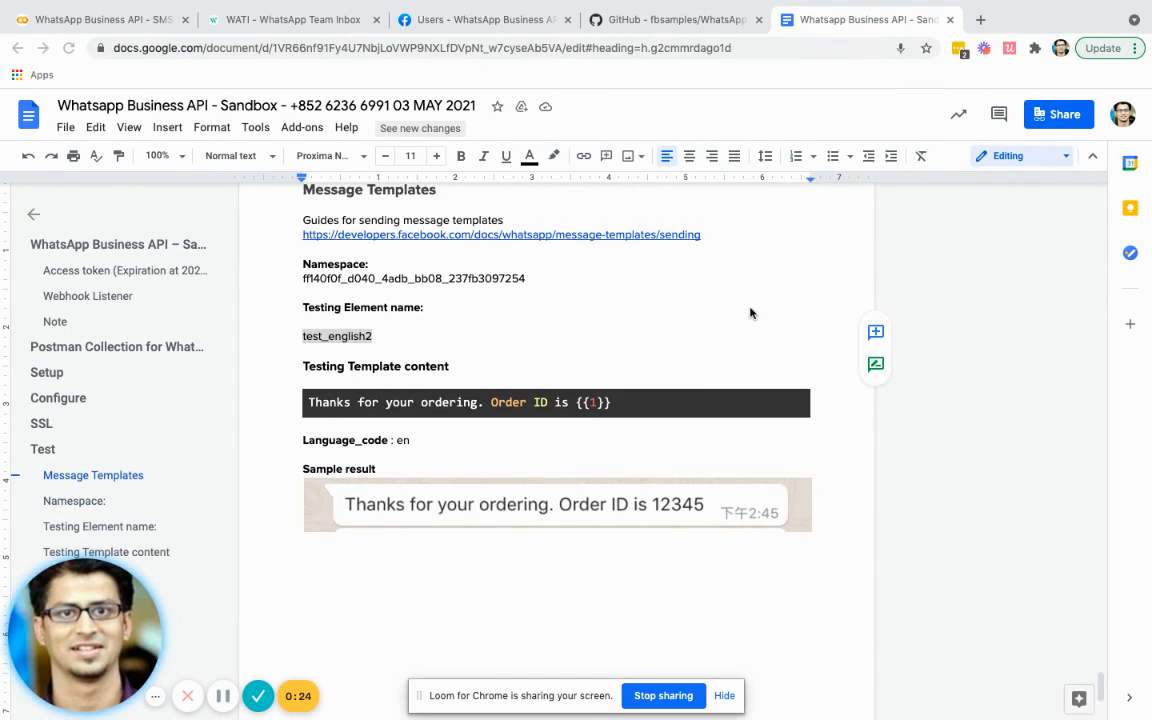
pyautogui.click(474, 267)
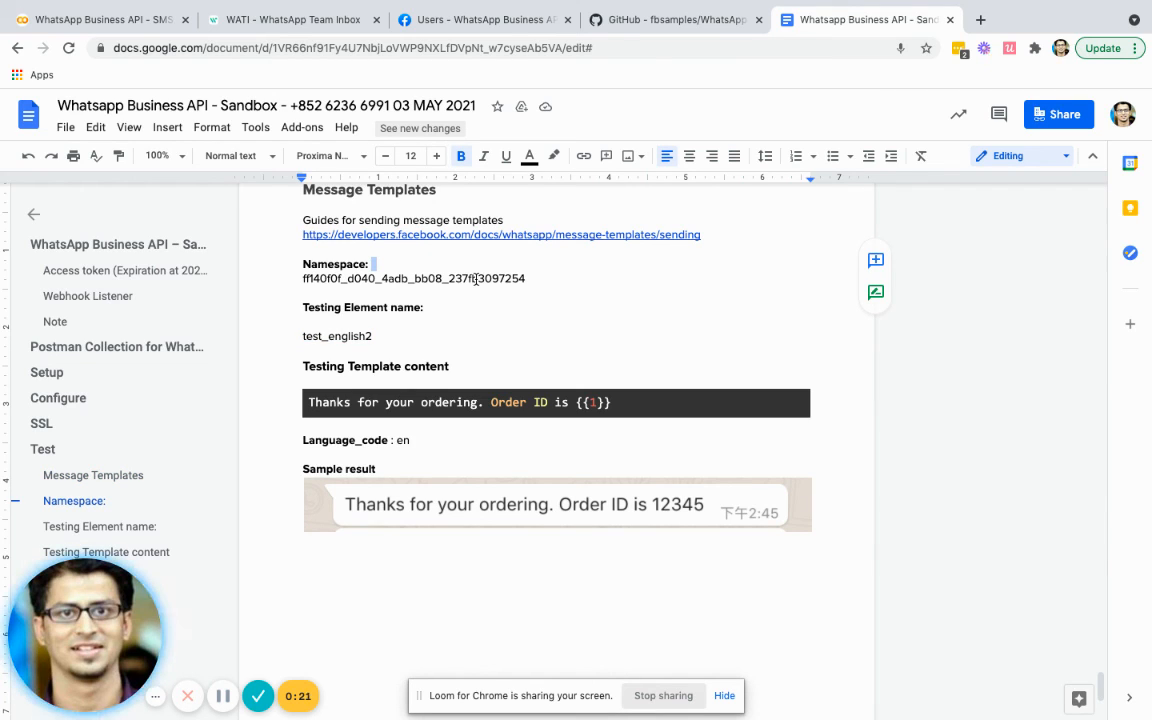